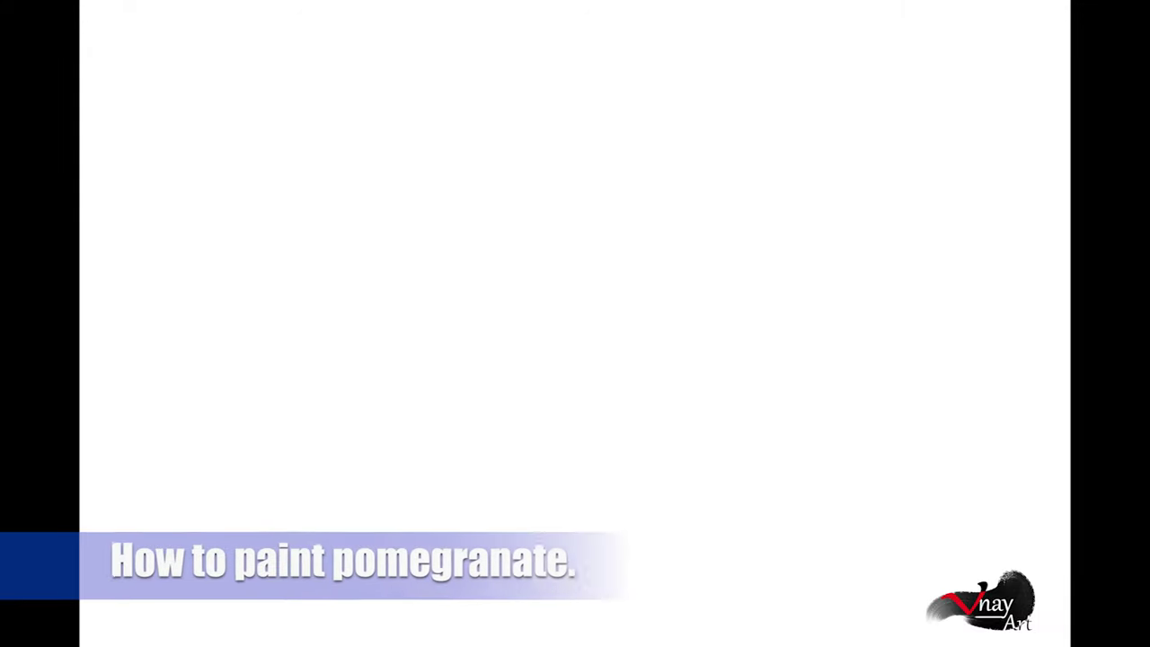
Step: Paint the red base disc of the fruit and shade it with darker reds
mouse_move(642, 185)
left_mouse_down()
mouse_move(531, 398)
mouse_move(570, 179)
mouse_move(592, 342)
mouse_move(444, 320)
mouse_move(519, 180)
mouse_move(629, 206)
mouse_move(539, 431)
left_mouse_up()
left_click_drag(683, 198, 701, 449)
left_click_drag(386, 233, 503, 450)
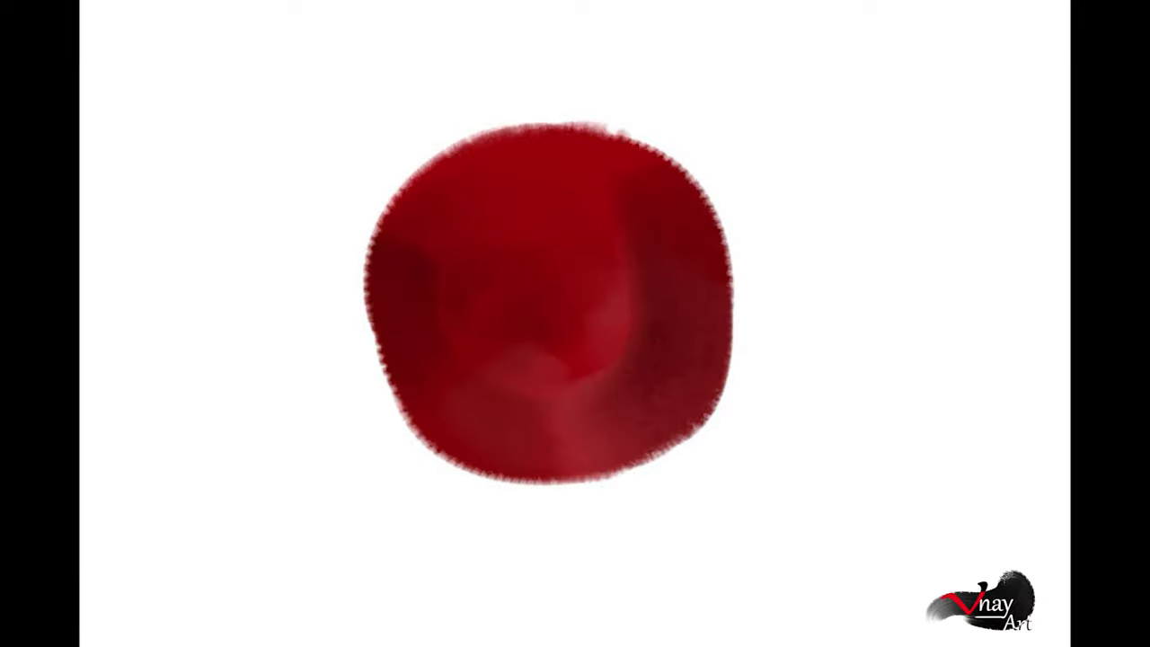
left_click_drag(539, 270, 611, 449)
Step: Brush and rework a pink top highlight and central shading, then begin the red crown
mouse_move(503, 233)
left_mouse_down()
mouse_move(603, 187)
mouse_move(468, 251)
mouse_move(611, 288)
left_mouse_up()
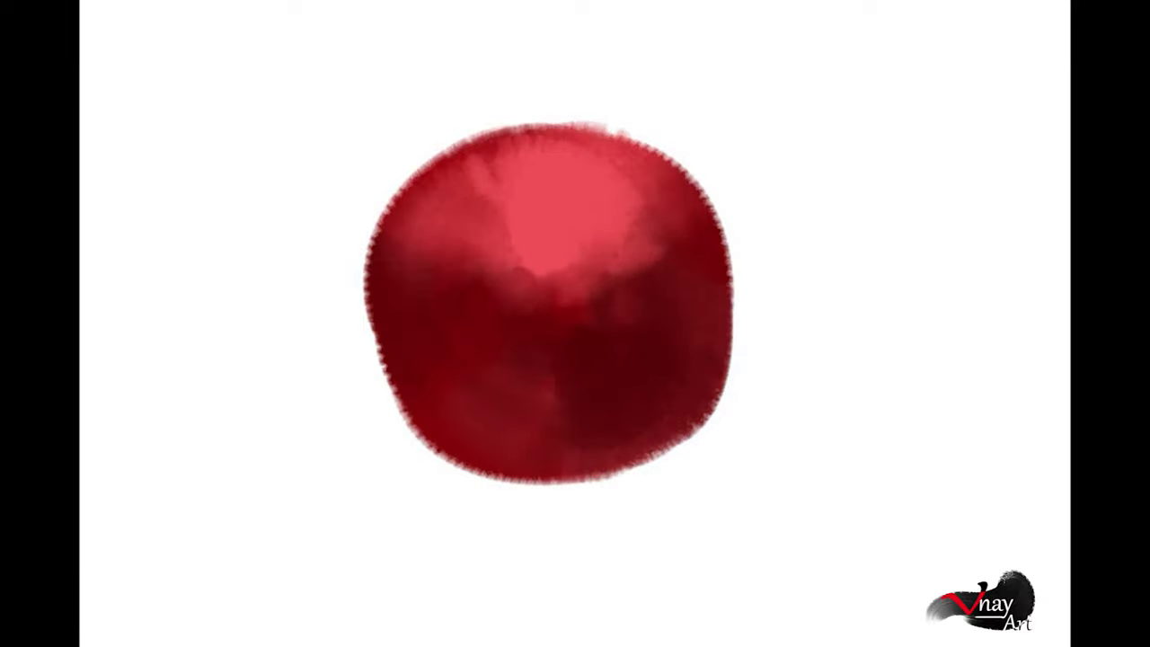
left_click_drag(503, 306, 665, 225)
left_click_drag(557, 134, 683, 225)
left_click_drag(647, 171, 611, 360)
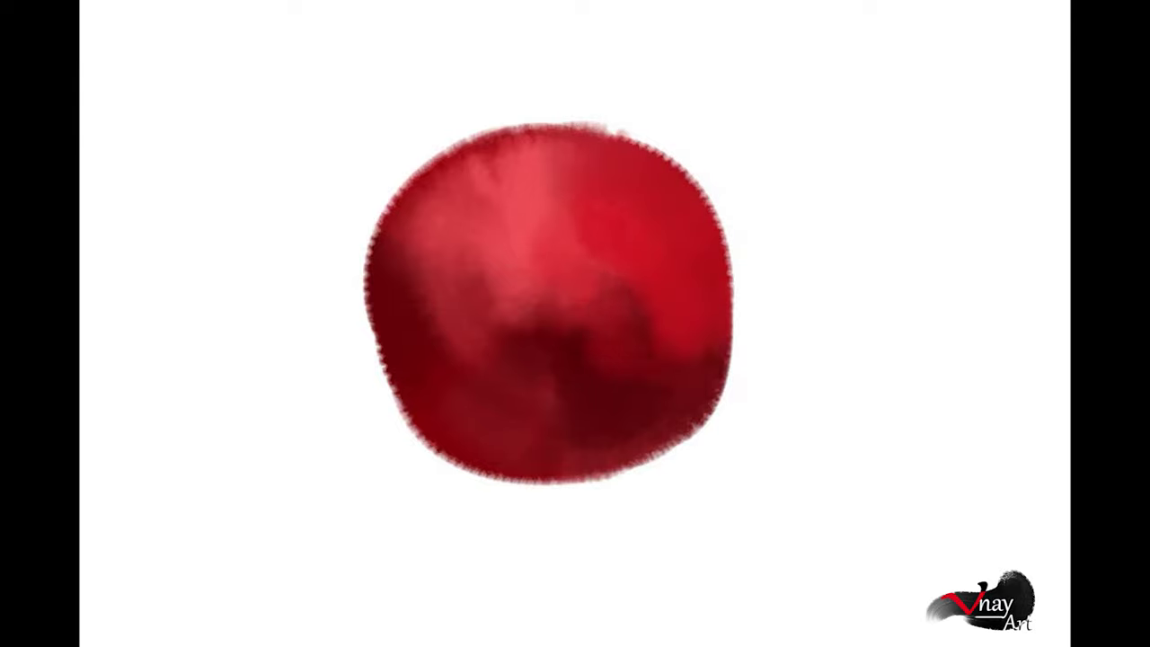
left_click_drag(521, 305, 682, 485)
left_click_drag(486, 225, 575, 350)
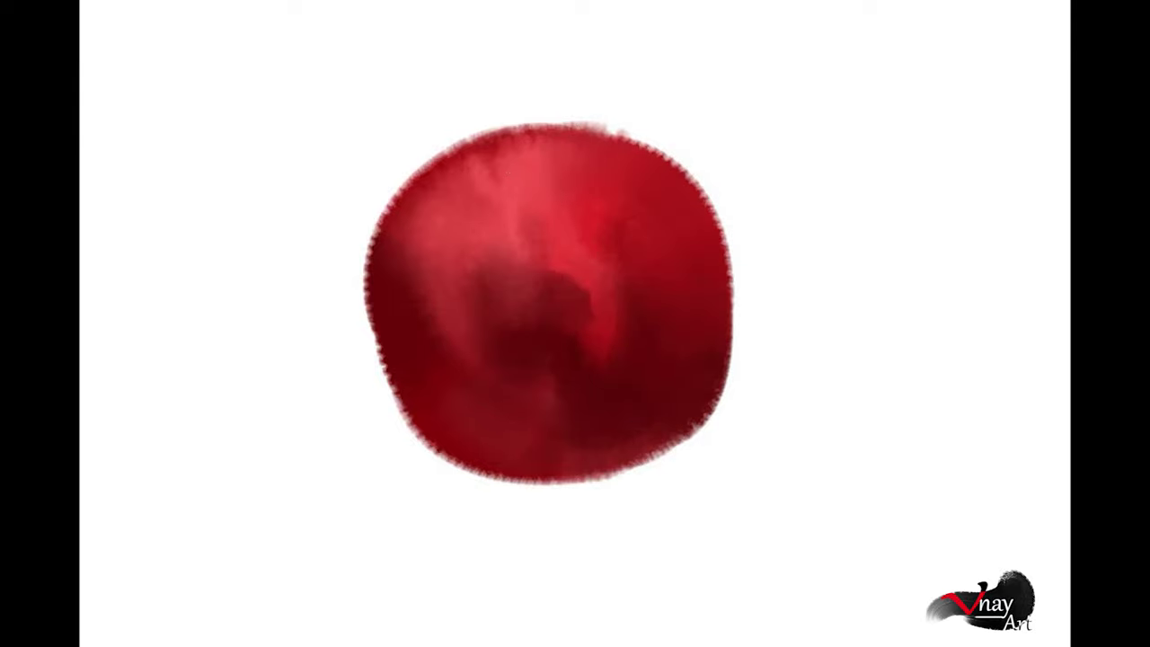
mouse_move(496, 148)
left_mouse_down()
mouse_move(519, 104)
mouse_move(449, 112)
mouse_move(424, 174)
left_mouse_up()
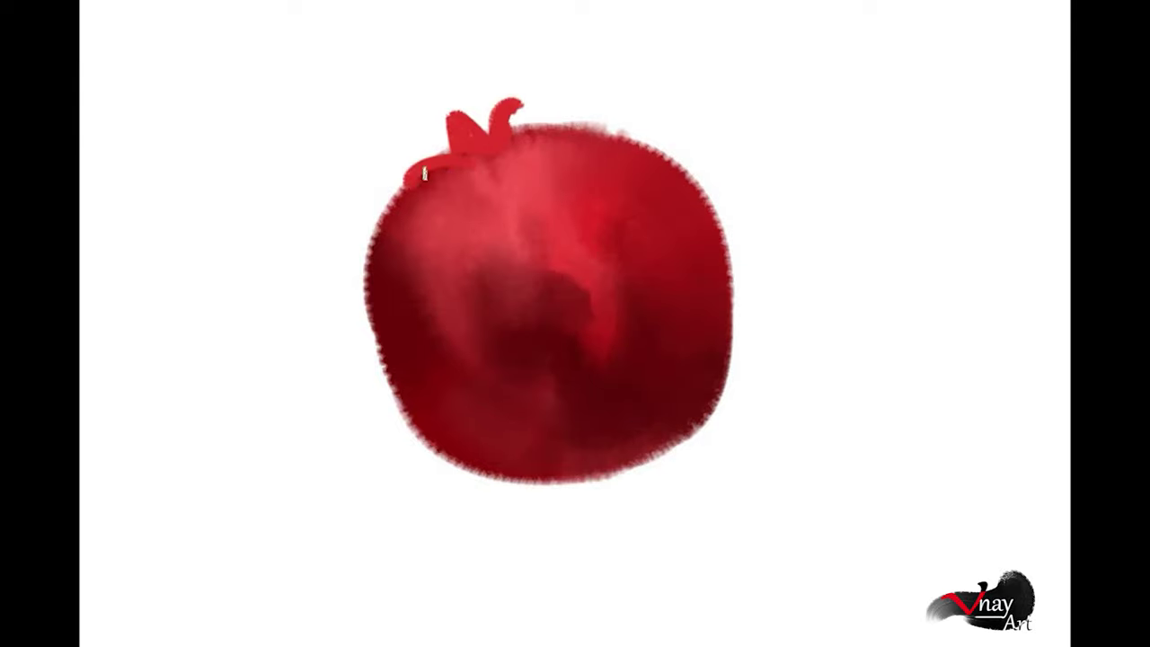
Step: Outline the crown lobes, darken beneath the crown, and paint the side lobes peach
left_click(509, 310)
left_click_drag(447, 115, 462, 184)
mouse_move(499, 115)
left_mouse_down()
mouse_move(469, 180)
mouse_move(490, 173)
mouse_move(485, 203)
mouse_move(498, 180)
mouse_move(555, 192)
left_mouse_up()
left_click_drag(477, 226, 449, 220)
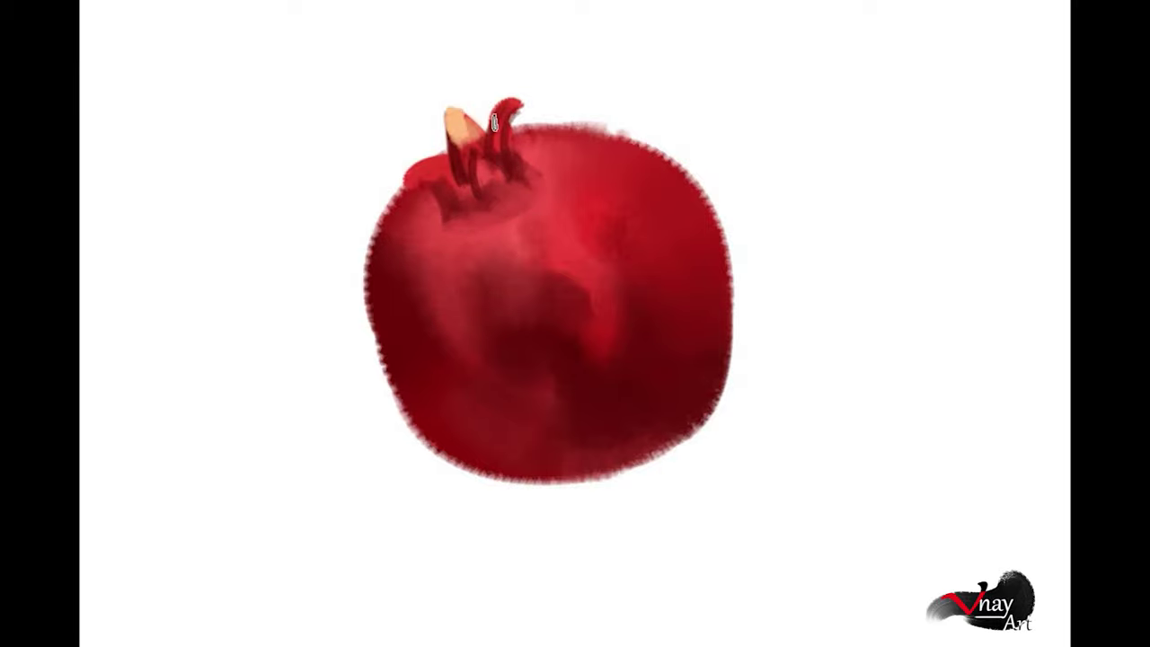
left_click_drag(493, 123, 471, 164)
mouse_move(407, 190)
left_mouse_down()
mouse_move(472, 194)
mouse_move(474, 146)
left_mouse_up()
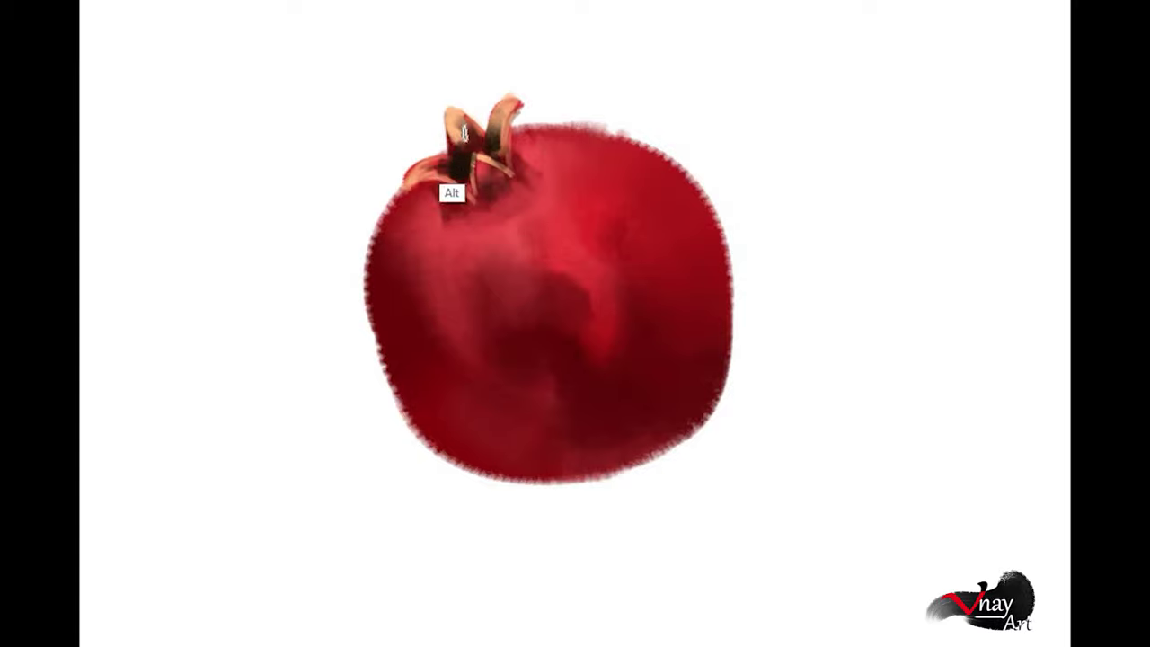
Step: Add a front crown lobe, deepen shading below it, and lighten the left lobe's edge
mouse_move(475, 160)
left_mouse_down()
mouse_move(492, 175)
mouse_move(546, 149)
left_mouse_up()
left_click_drag(514, 189, 482, 231)
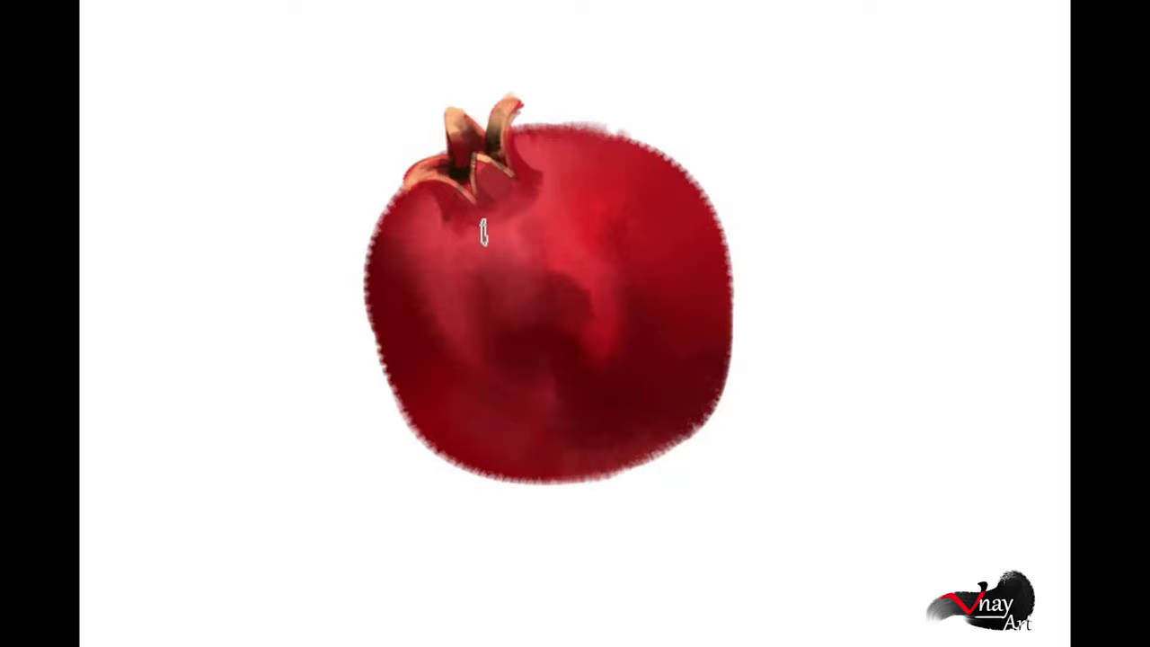
left_click(447, 176, "alt")
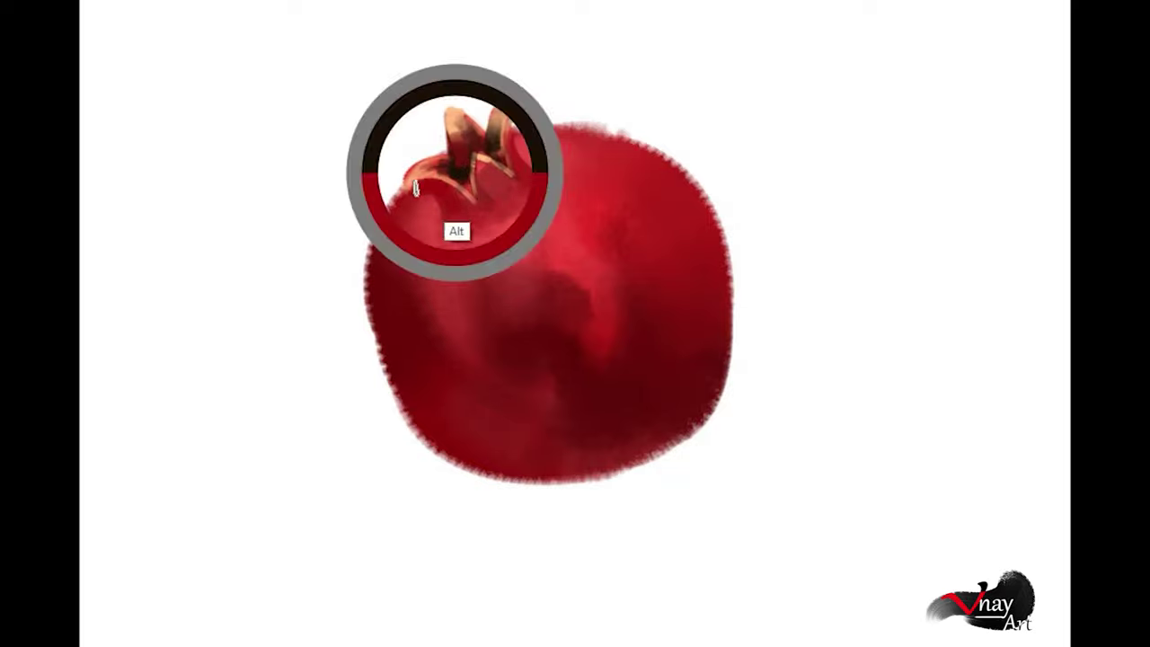
left_click_drag(422, 184, 464, 195)
left_click(512, 181, "alt")
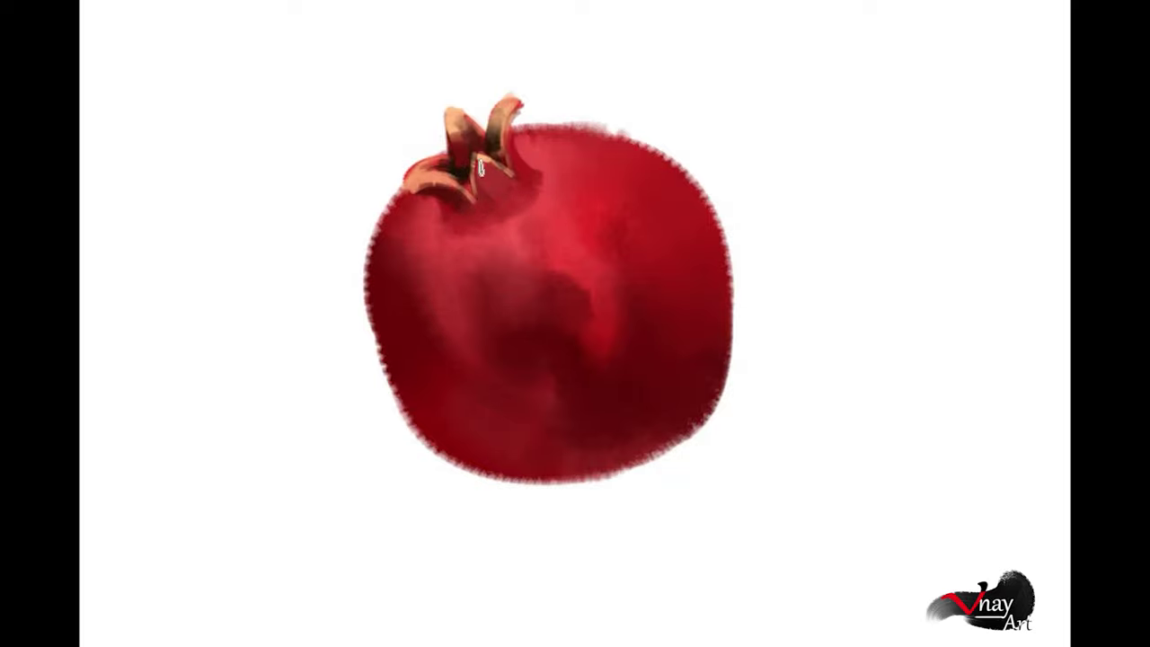
mouse_move(636, 284)
left_mouse_down()
mouse_move(557, 161)
mouse_move(705, 247)
left_mouse_up()
Step: Brush pink highlights on the fruit's upper centre and blend them, adding a central shadow
mouse_move(557, 256)
left_mouse_down()
mouse_move(512, 238)
mouse_move(575, 215)
left_mouse_up()
mouse_move(629, 252)
left_mouse_down()
mouse_move(572, 193)
mouse_move(635, 288)
left_mouse_up()
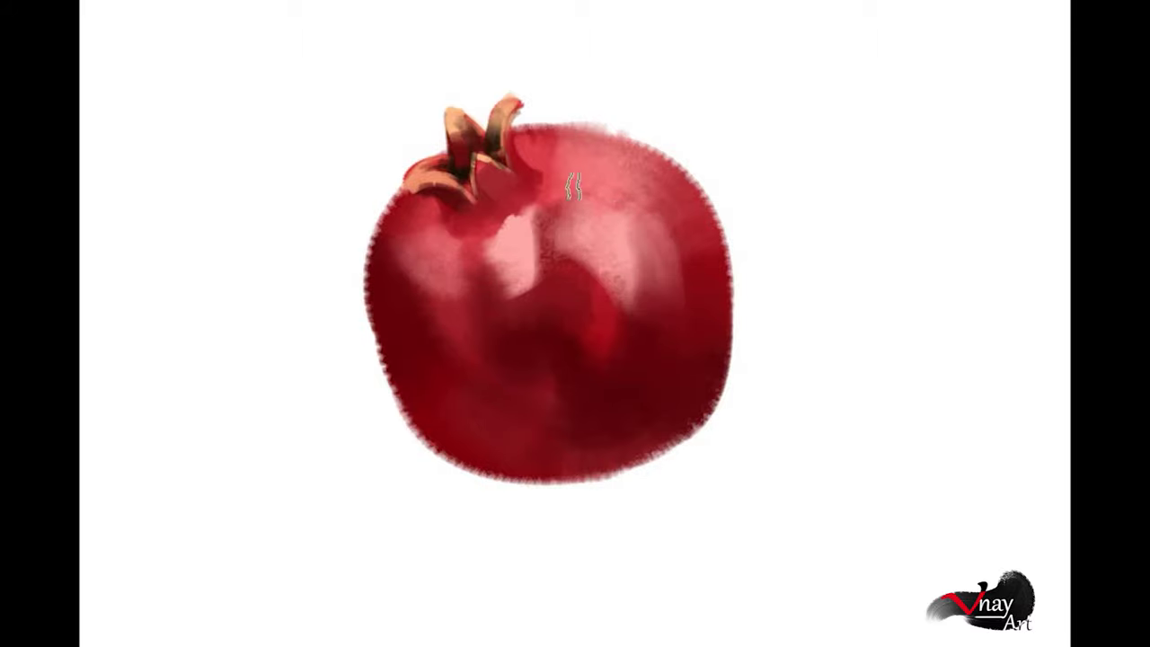
left_click_drag(570, 188, 503, 242)
left_click_drag(406, 295, 540, 235)
left_click_drag(589, 171, 557, 270)
mouse_move(539, 225)
left_mouse_down()
mouse_move(476, 296)
mouse_move(548, 395)
left_mouse_up()
Step: Darken the fruit's right half, blend the upper-right highlight, and block in beige slice flesh
mouse_move(611, 172)
left_mouse_down()
mouse_move(680, 270)
mouse_move(521, 418)
left_mouse_up()
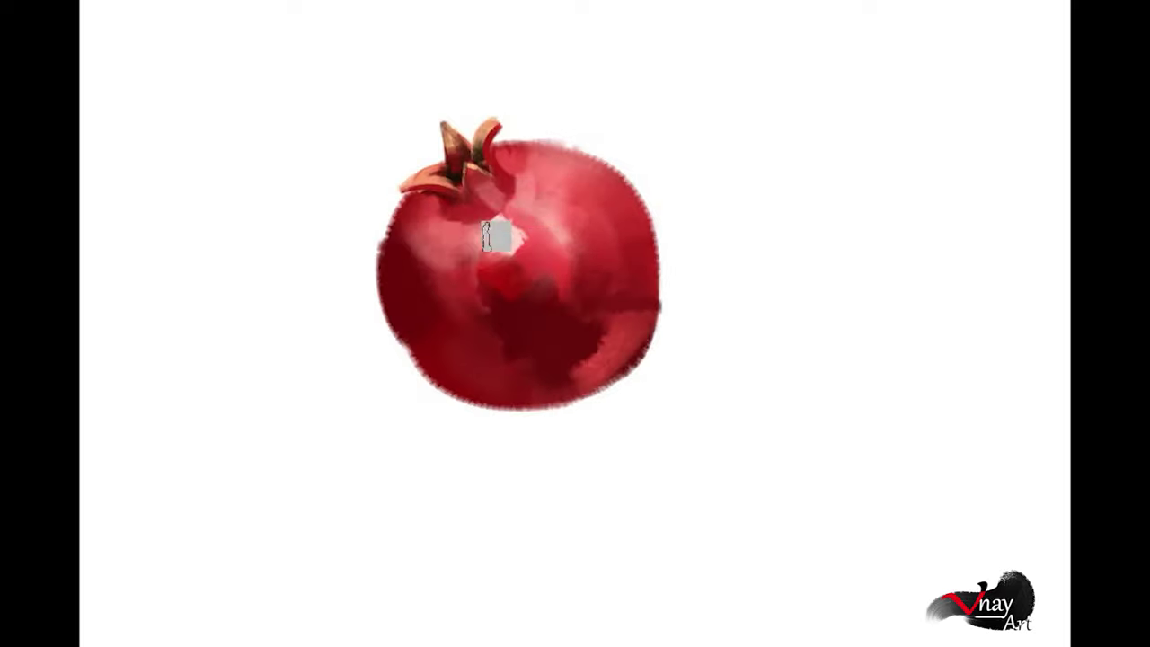
mouse_move(564, 264)
left_mouse_down()
mouse_move(513, 238)
mouse_move(534, 221)
left_mouse_up()
left_click(560, 225, "alt")
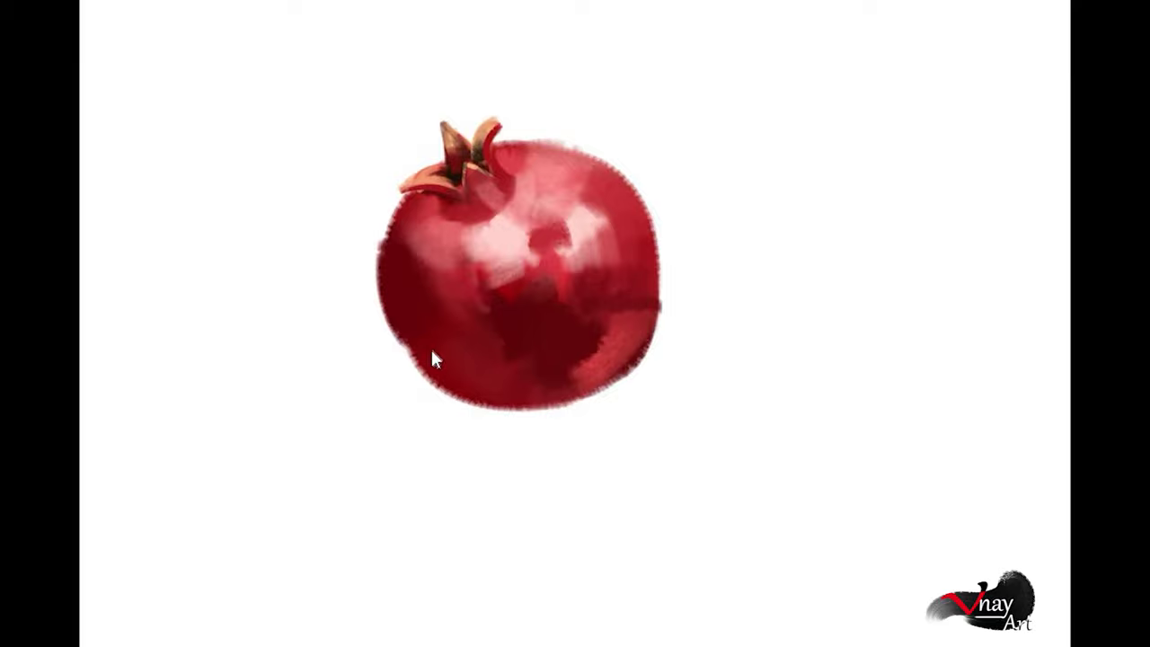
mouse_move(380, 321)
left_mouse_down()
mouse_move(535, 409)
mouse_move(550, 381)
left_mouse_up()
Step: Fill out the rounded beige slice and edge it with red rind and tan flesh shading
mouse_move(456, 455)
left_mouse_down()
mouse_move(579, 431)
mouse_move(360, 396)
left_mouse_up()
mouse_move(311, 290)
left_mouse_down()
mouse_move(368, 372)
mouse_move(354, 404)
mouse_move(485, 485)
left_mouse_up()
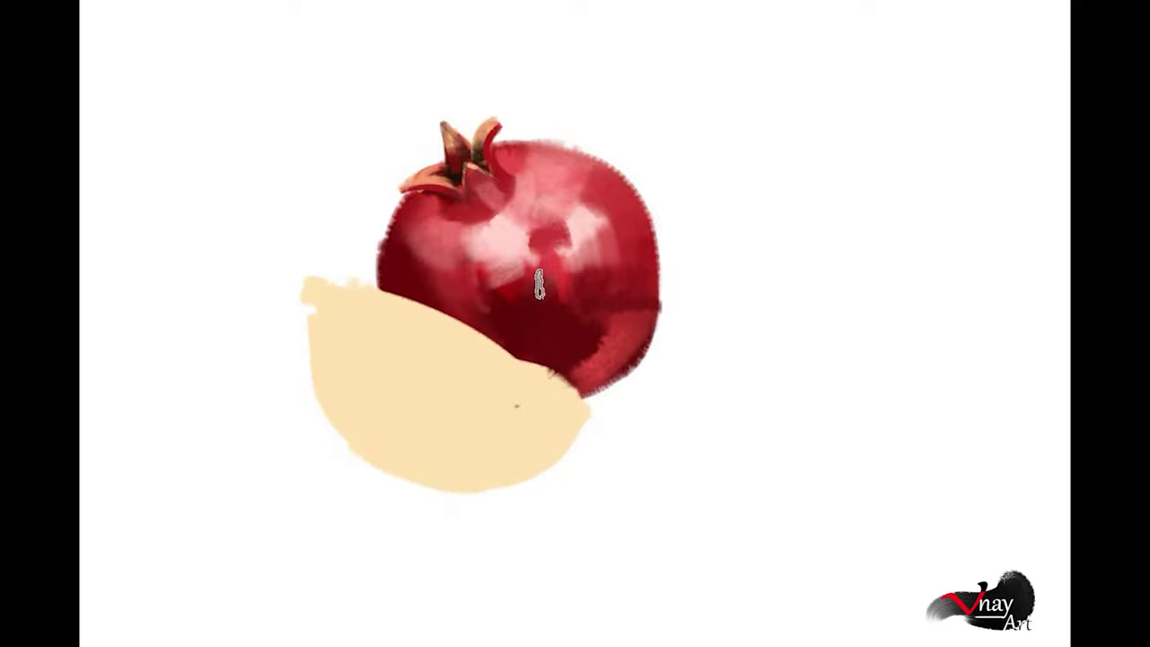
left_click_drag(310, 301, 322, 395)
mouse_move(467, 489)
left_mouse_down()
mouse_move(359, 479)
mouse_move(575, 423)
left_mouse_up()
left_click_drag(359, 449, 467, 405)
left_click_drag(575, 395, 530, 440)
left_click_drag(548, 377, 458, 422)
Step: Refine the rind tip, lower rim and left rind, shade above, and dab the dark seed cavity
mouse_move(314, 284)
left_mouse_down()
mouse_move(357, 308)
mouse_move(341, 333)
mouse_move(297, 301)
left_mouse_up()
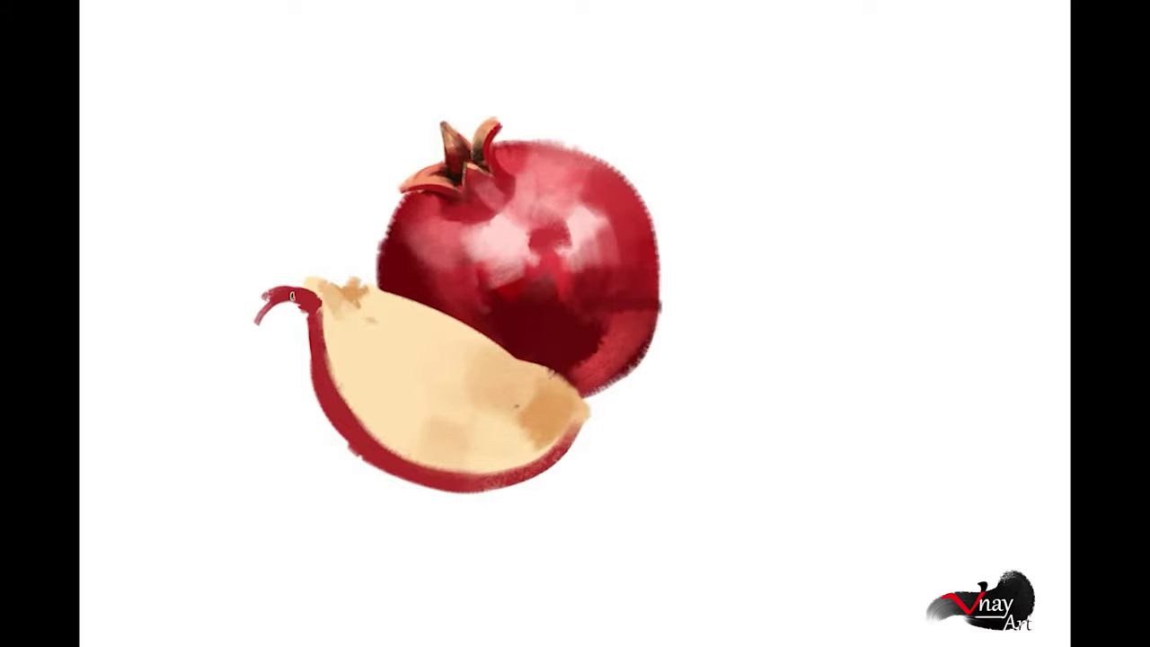
left_click_drag(282, 299, 322, 302)
left_click_drag(549, 453, 576, 404)
left_click_drag(413, 282, 451, 326)
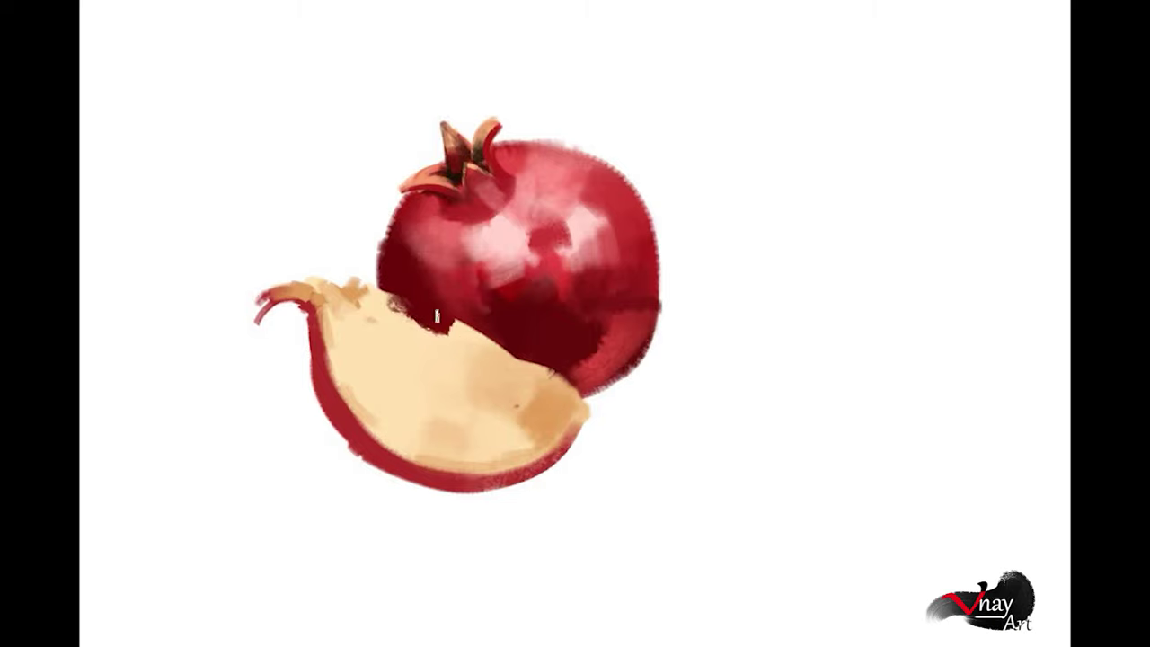
left_click_drag(342, 375, 338, 390)
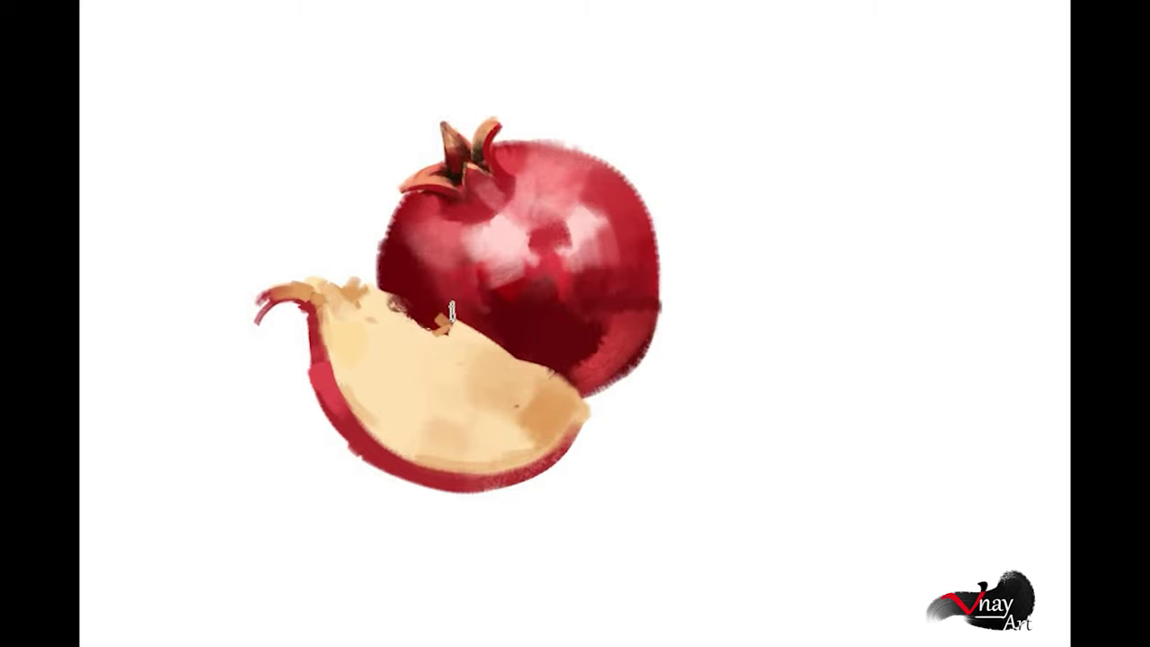
mouse_move(383, 330)
left_mouse_down()
mouse_move(351, 356)
mouse_move(361, 396)
mouse_move(392, 398)
mouse_move(418, 340)
mouse_move(399, 398)
mouse_move(458, 423)
mouse_move(458, 337)
mouse_move(526, 377)
mouse_move(481, 388)
mouse_move(539, 380)
mouse_move(472, 431)
mouse_move(422, 450)
mouse_move(470, 462)
mouse_move(505, 426)
left_mouse_up()
key("ctrl+z")
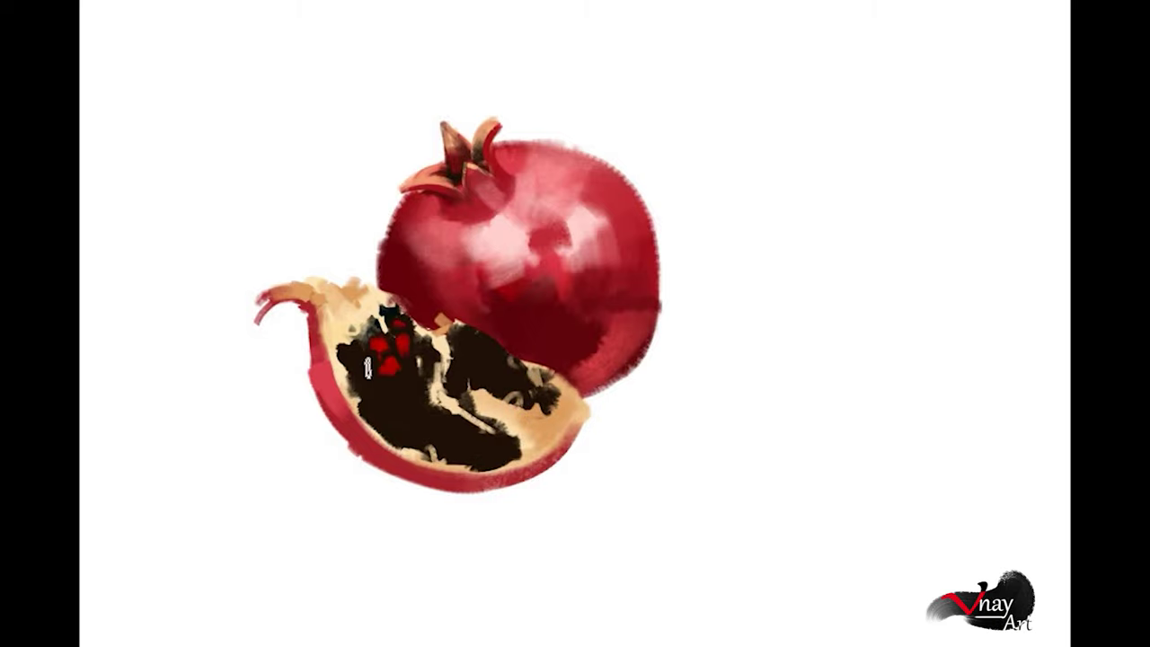
Step: Dab red seeds into both dark chambers of the slice and add grey seed highlights
left_click_drag(366, 393, 401, 420)
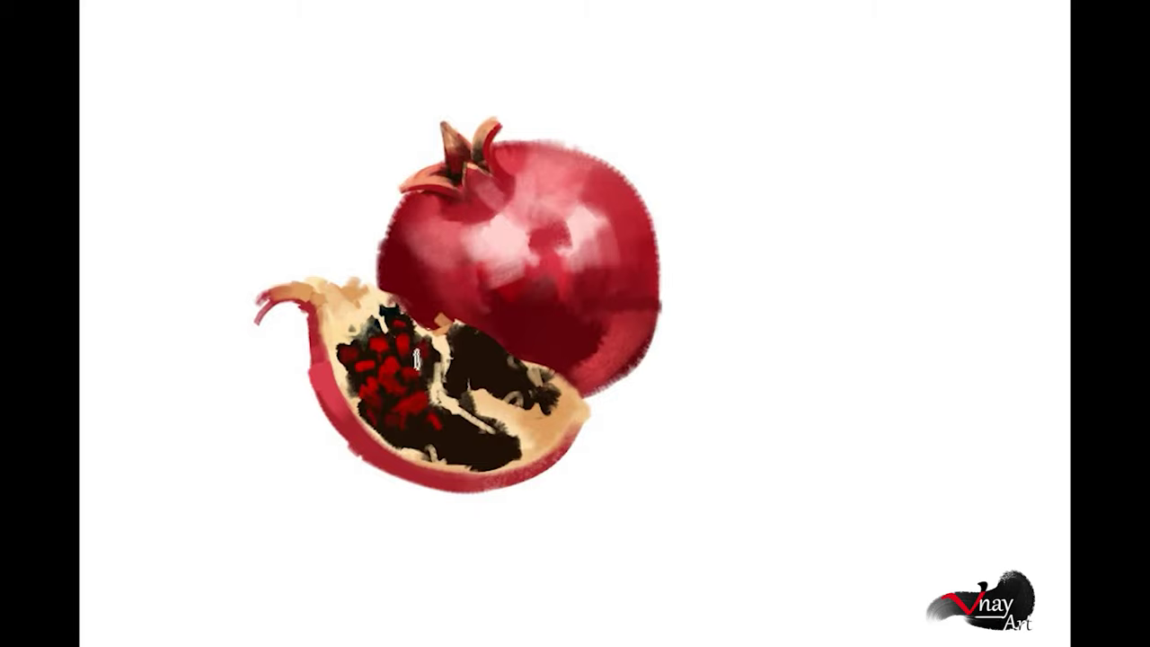
mouse_move(480, 343)
left_mouse_down()
mouse_move(485, 378)
mouse_move(449, 453)
mouse_move(400, 440)
left_mouse_up()
left_click_drag(530, 377, 513, 391)
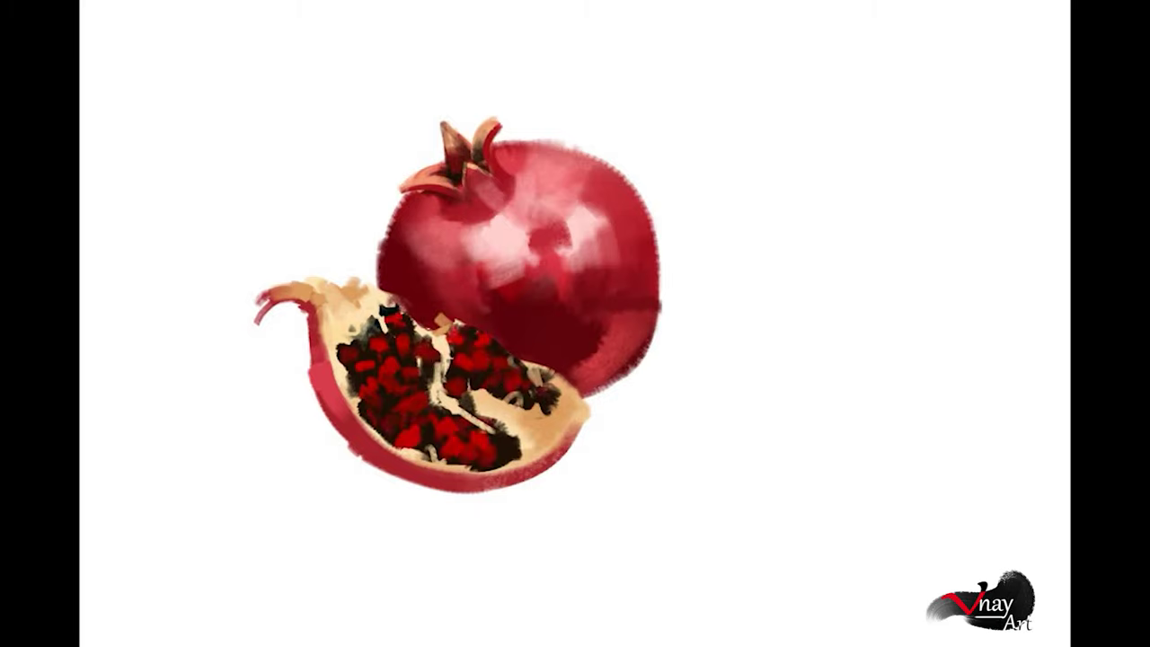
left_click_drag(501, 362, 508, 388)
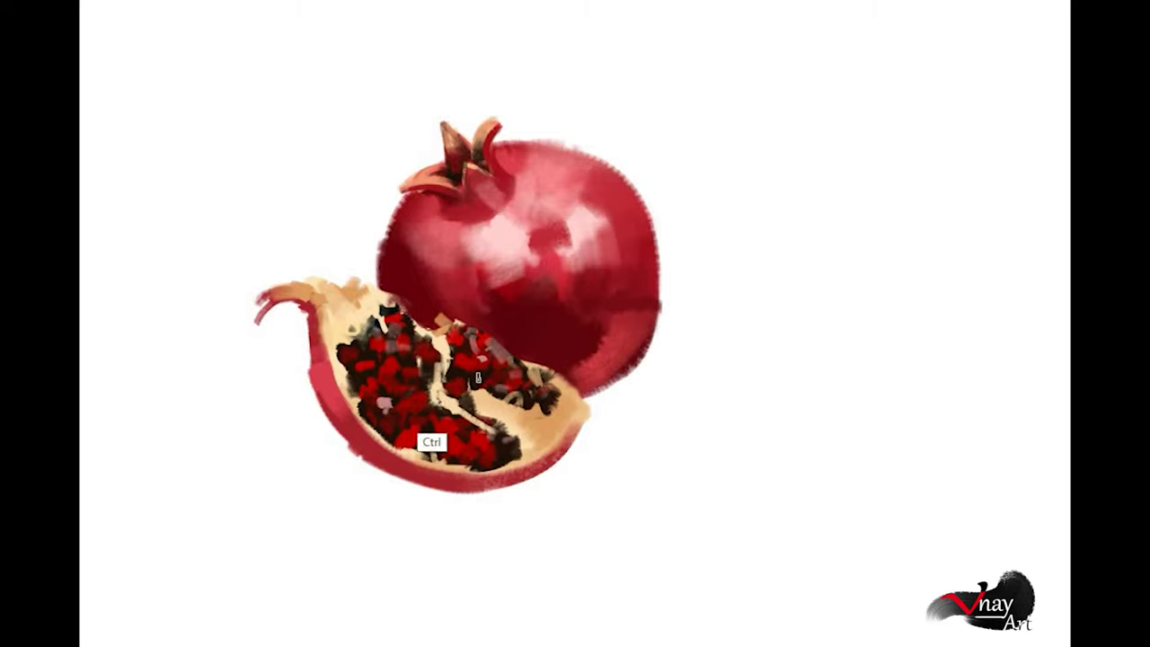
left_click(476, 391)
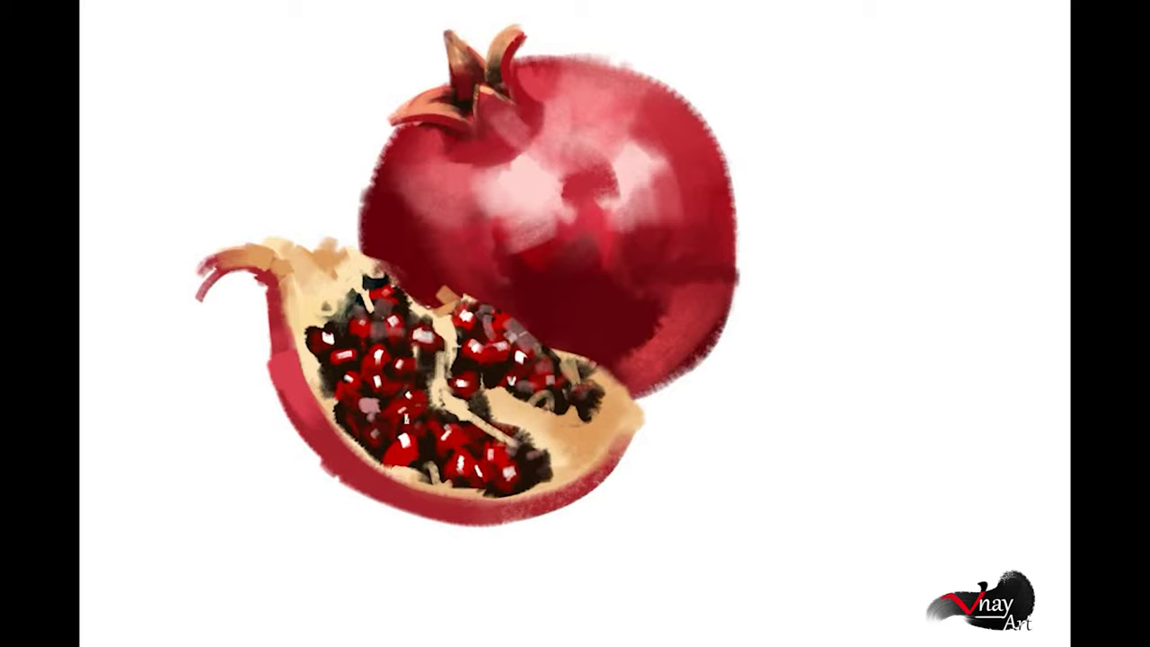
Step: Curl the rind tip in dark red and tint the slice's and fruit's left edges purple-grey
left_click_drag(207, 282, 218, 284)
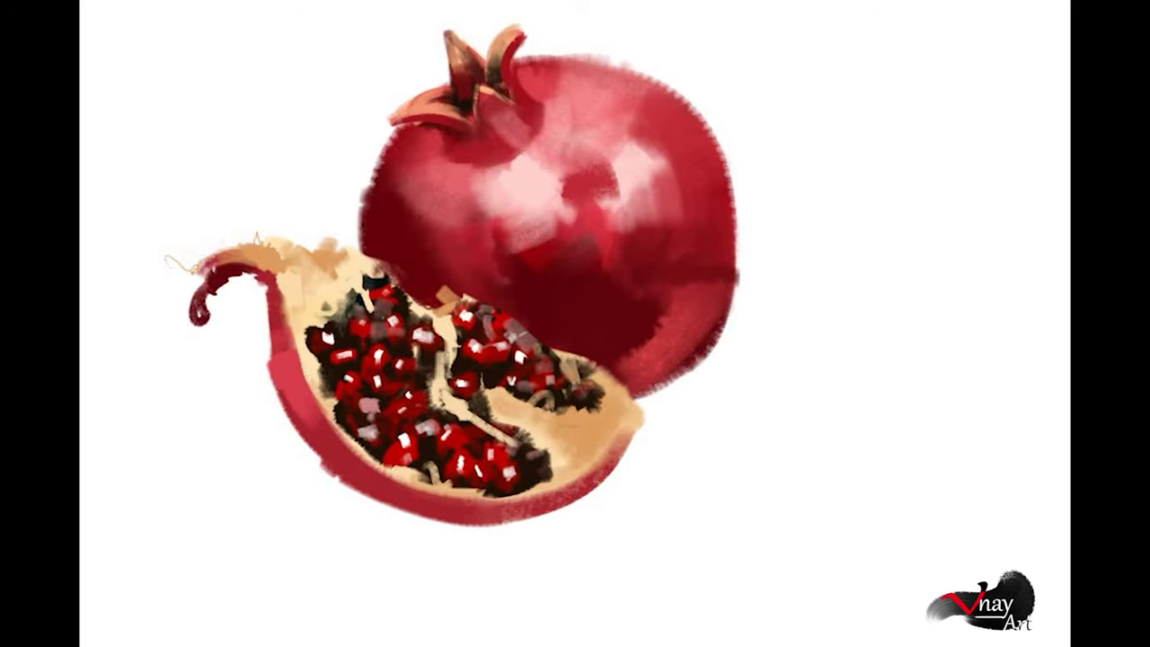
left_click_drag(629, 415, 550, 490)
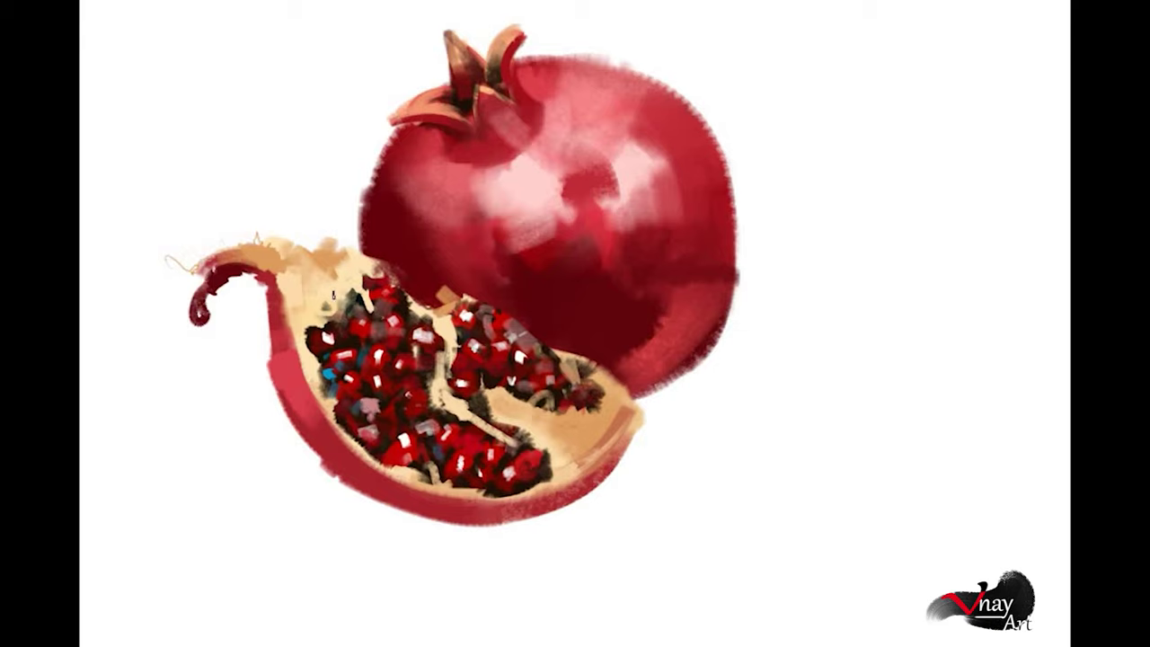
left_click_drag(277, 296, 286, 400)
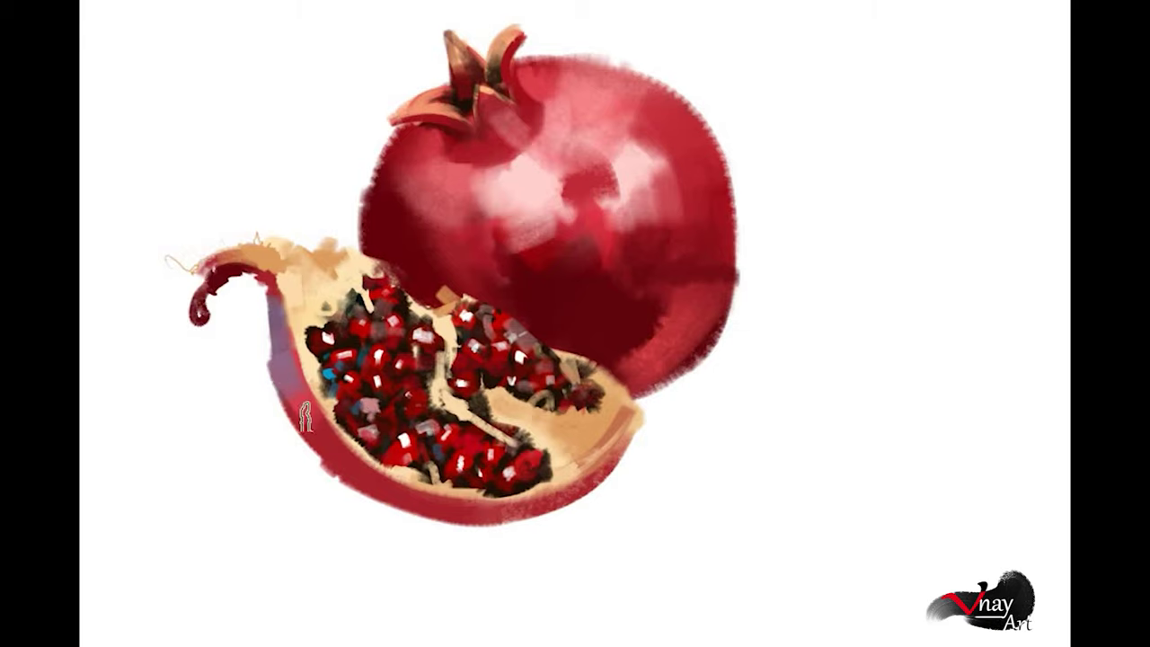
left_click_drag(395, 153, 400, 261)
left_click_drag(693, 206, 617, 261)
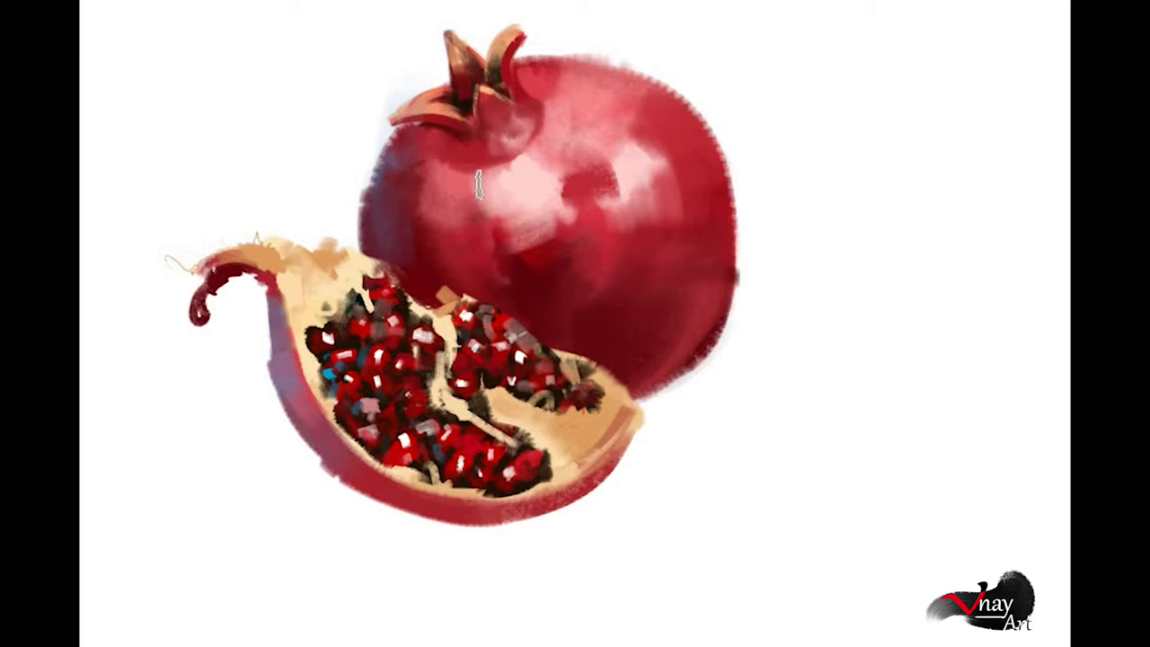
Step: Sample the skin red, recentre the full painting, and brighten the rind beside the seeds
left_click(660, 159, "alt")
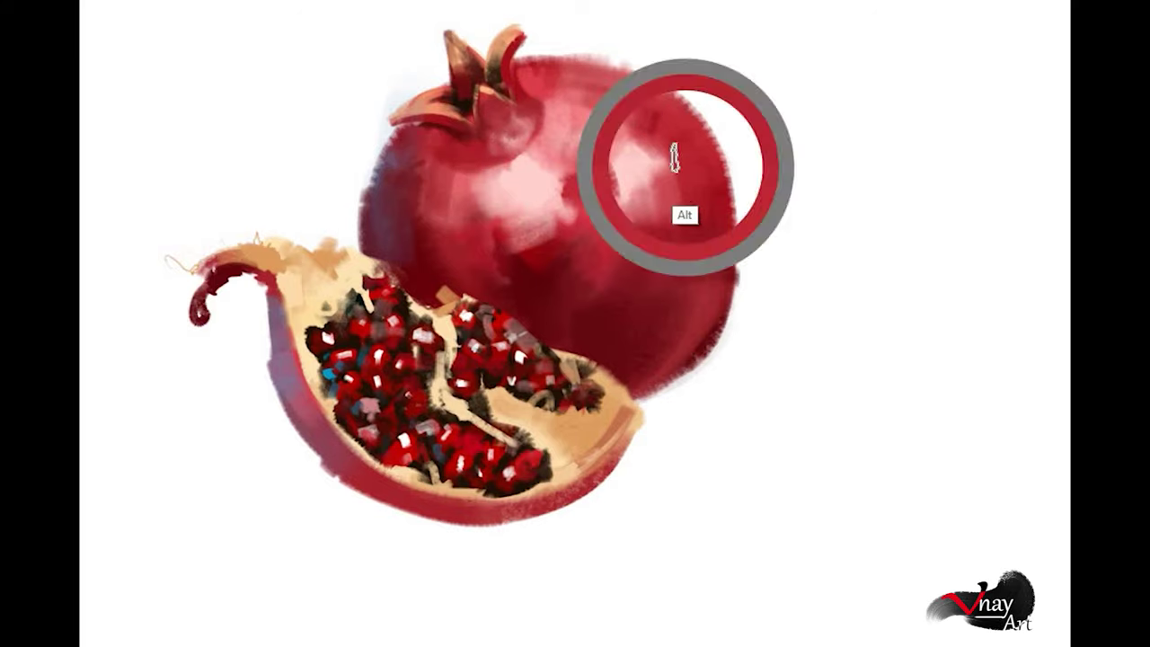
left_click_drag(624, 18, 673, 32)
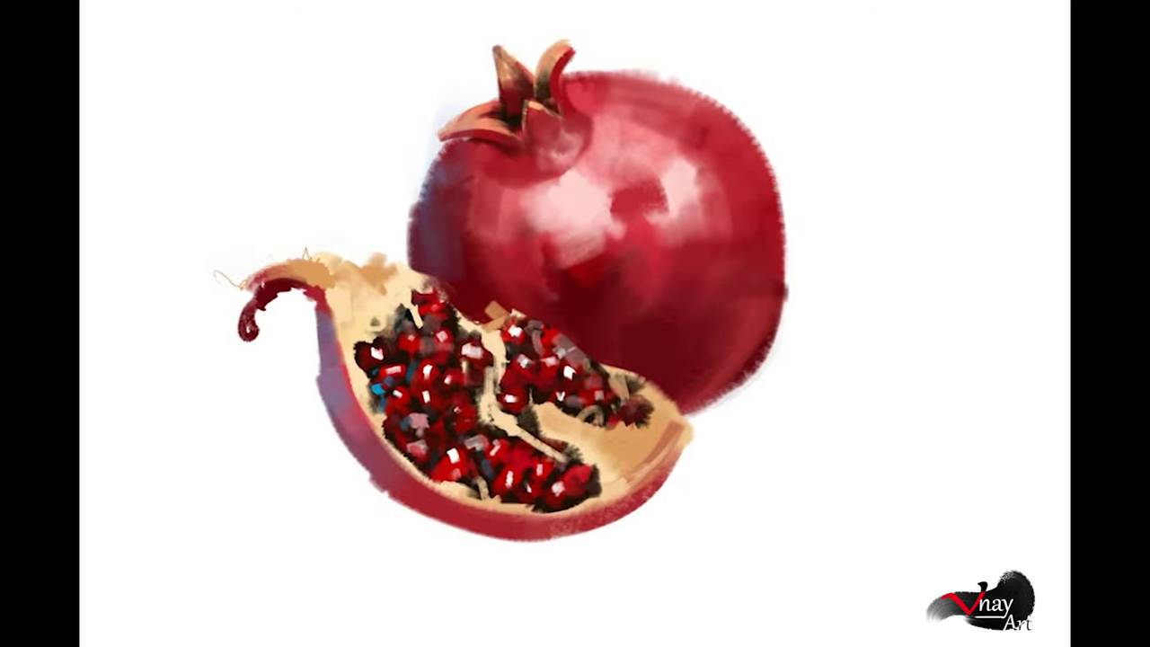
key("ctrl+minus")
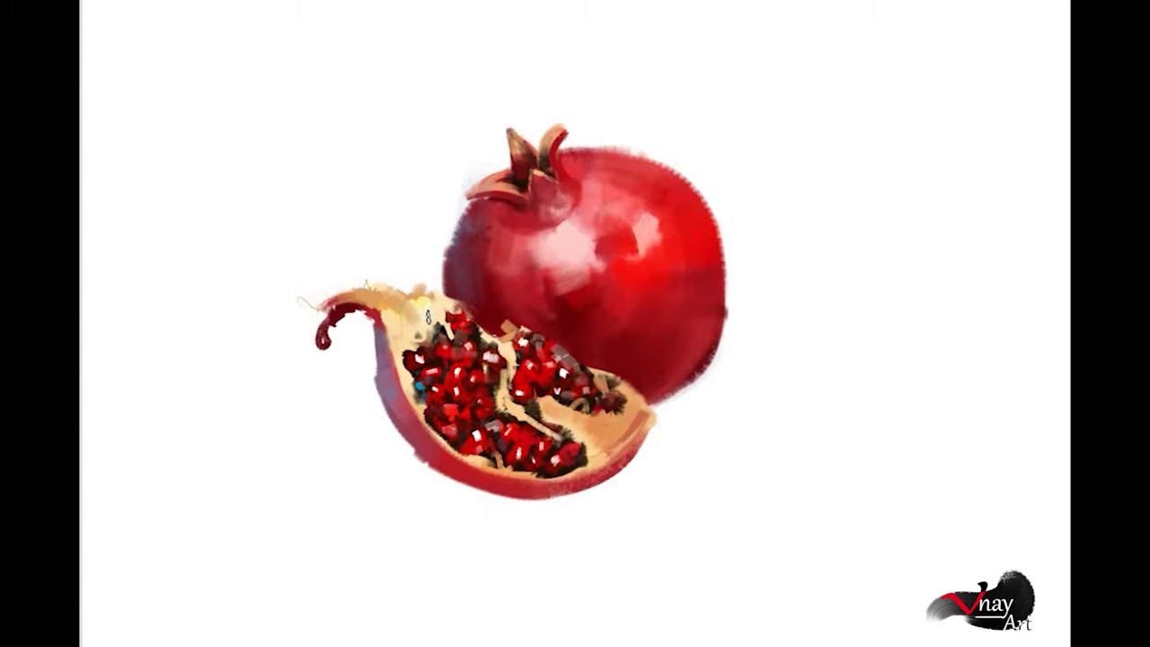
left_click_drag(622, 420, 631, 422)
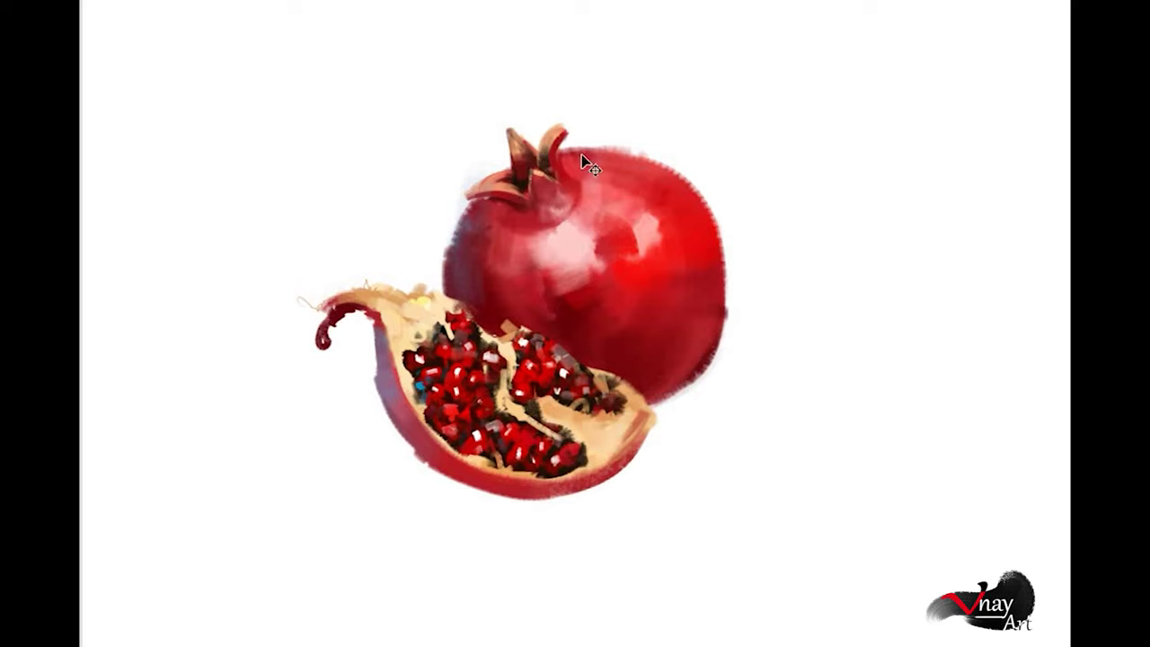
Step: Paint a soft grey cast shadow under the slice, extending it left and right of the fruit
mouse_move(552, 457)
left_mouse_down()
mouse_move(297, 458)
mouse_move(575, 454)
mouse_move(688, 380)
left_mouse_up()
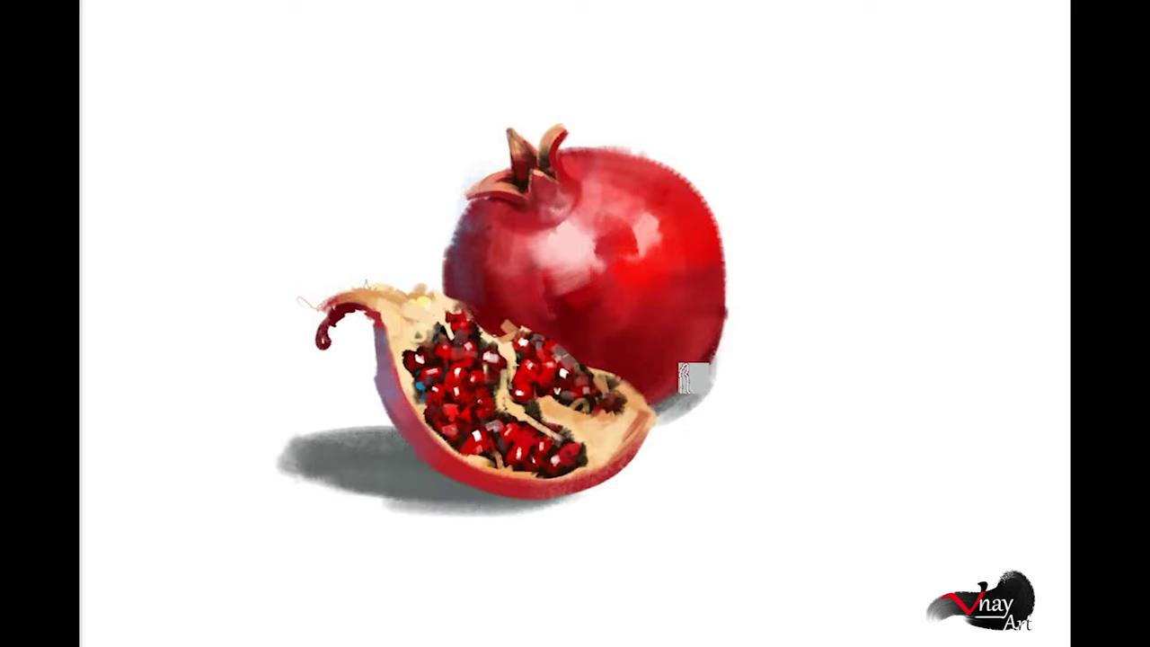
mouse_move(267, 470)
left_mouse_down()
mouse_move(341, 443)
mouse_move(490, 452)
left_mouse_up()
left_click_drag(342, 467, 557, 499)
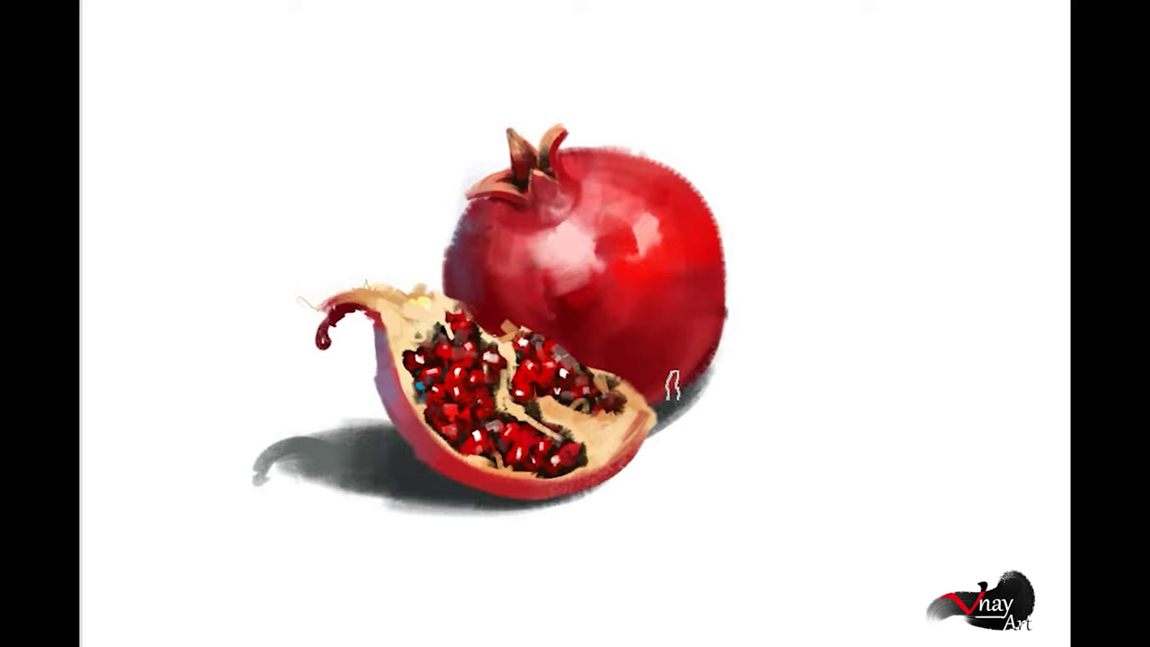
left_click_drag(380, 441, 521, 496)
mouse_move(319, 459)
left_mouse_down()
mouse_move(391, 426)
mouse_move(395, 377)
left_mouse_up()
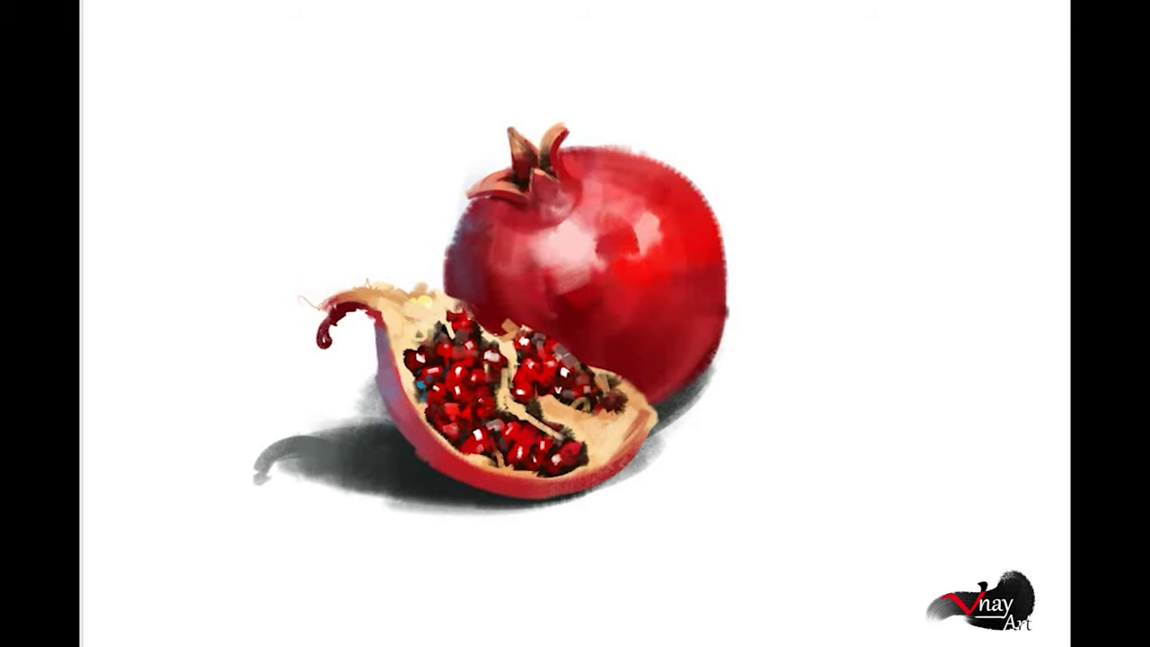
left_click_drag(135, 72, 943, 135)
Step: Fill the background behind the pomegranate with near-black, across the top and down the right side
left_click_drag(270, 225, 791, 180)
left_click_drag(449, 134, 782, 90)
left_click_drag(108, 135, 494, 179)
left_click_drag(719, 135, 1060, 135)
left_click_drag(1007, 108, 719, 252)
left_click_drag(449, 269, 90, 180)
left_click_drag(107, 314, 431, 341)
left_click_drag(1061, 54, 737, 269)
left_click_drag(1060, 270, 719, 450)
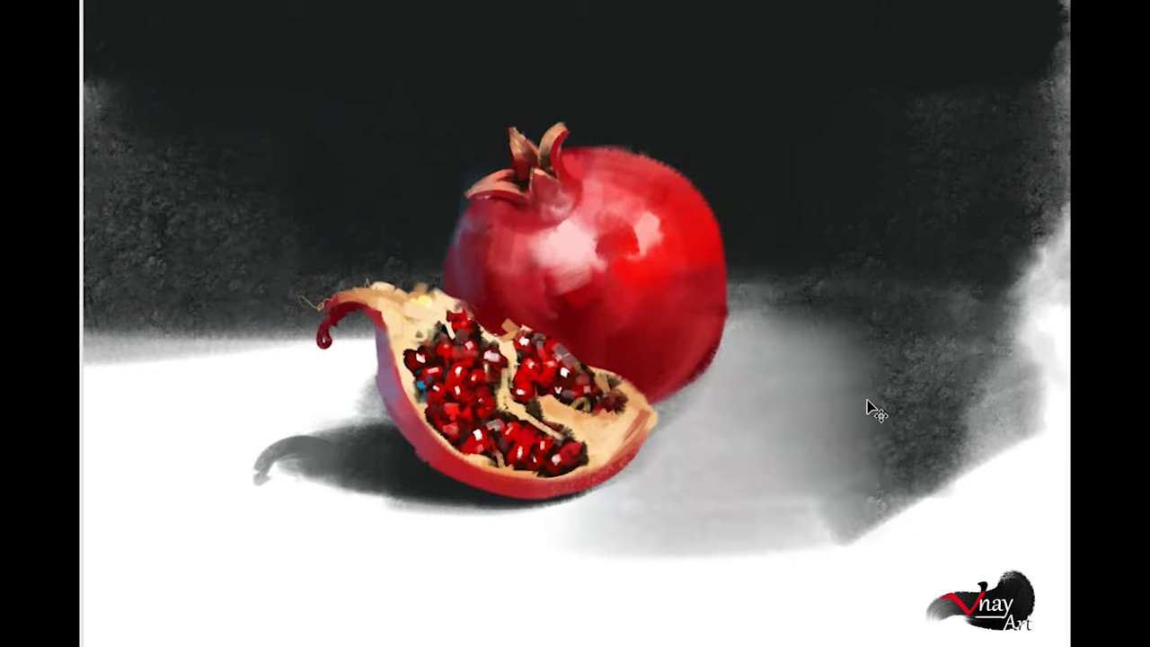
left_click_drag(835, 390, 629, 503)
Step: Wash the white tabletop with textured grey
left_click_drag(863, 296, 539, 503)
left_click_drag(468, 378, 90, 296)
left_click_drag(108, 539, 782, 539)
left_click_drag(90, 611, 1060, 611)
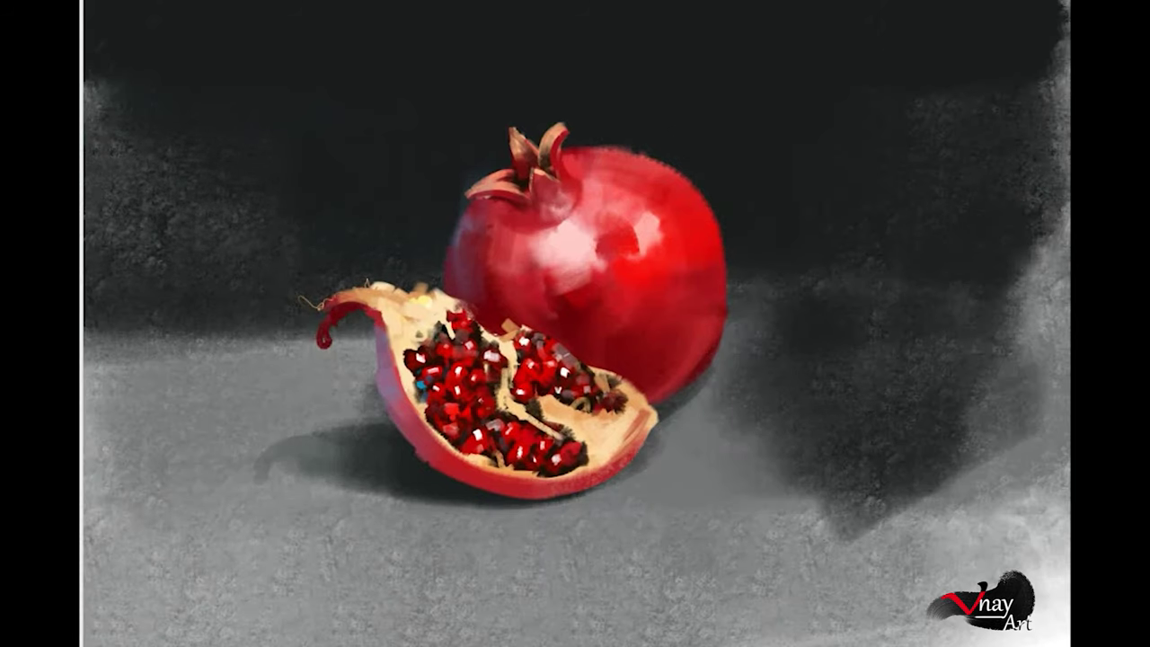
left_click_drag(1060, 503, 737, 629)
Step: Lighten the tabletop around the slice, to the right of the fruit, and on the left
left_click_drag(89, 377, 602, 405)
left_click_drag(179, 360, 414, 467)
left_click_drag(108, 405, 333, 512)
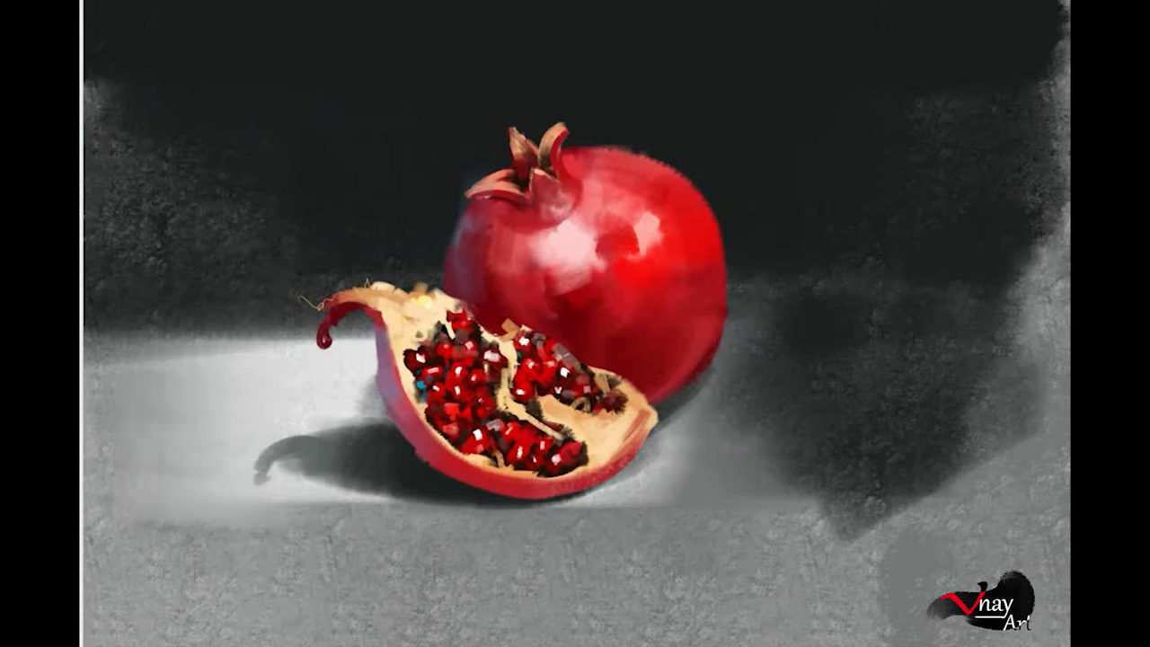
left_click_drag(117, 521, 808, 539)
left_click_drag(952, 503, 683, 539)
left_click_drag(944, 306, 719, 405)
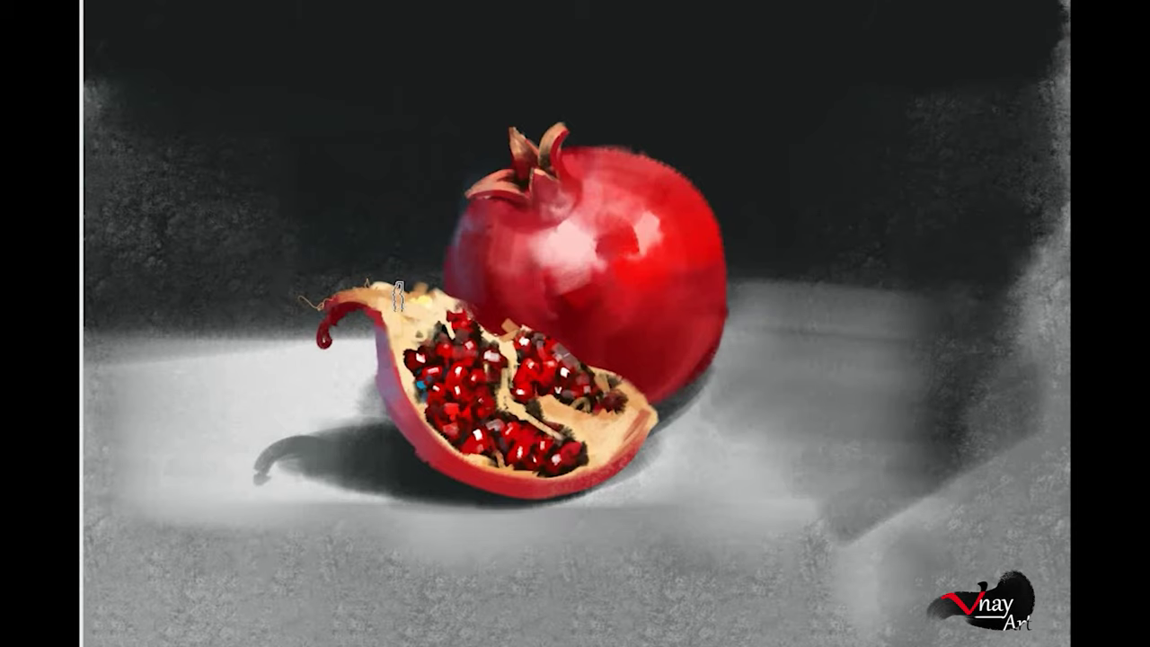
left_click_drag(397, 297, 90, 314)
left_click_drag(90, 360, 326, 288)
Step: Raise the dark horizon band, soften the grey right of the fruit, and add faint red reflections
left_click_drag(90, 269, 449, 252)
mouse_move(723, 269)
left_mouse_down()
mouse_move(750, 321)
mouse_move(943, 329)
left_mouse_up()
left_click_drag(955, 156, 719, 404)
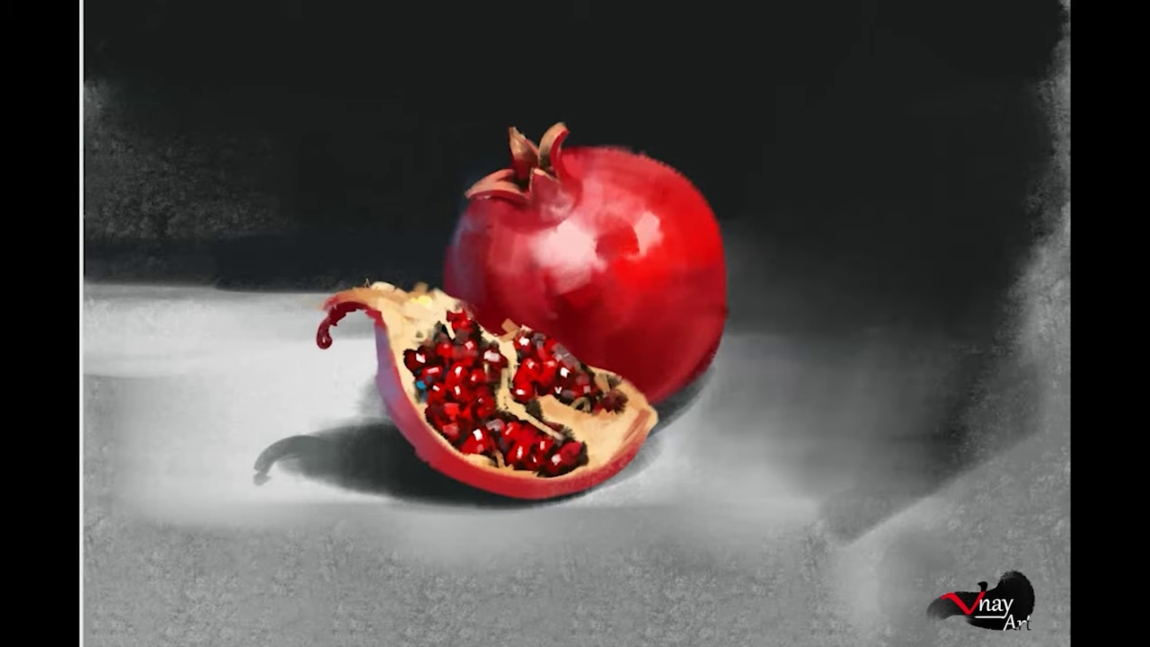
left_click_drag(737, 179, 746, 220)
left_click_drag(116, 135, 378, 279)
left_click_drag(338, 144, 368, 269)
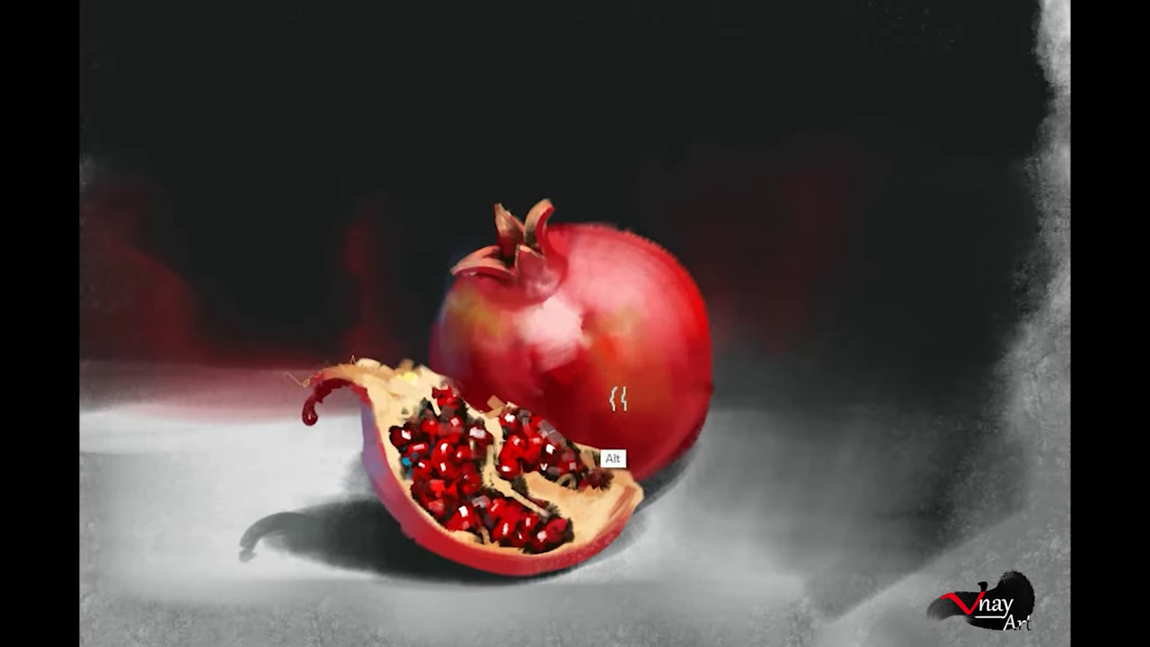
Step: Brighten the fruit's right side and the slice's inner rim, then dab white skin highlights
left_click_drag(692, 341, 642, 404)
left_click_drag(629, 359, 673, 411)
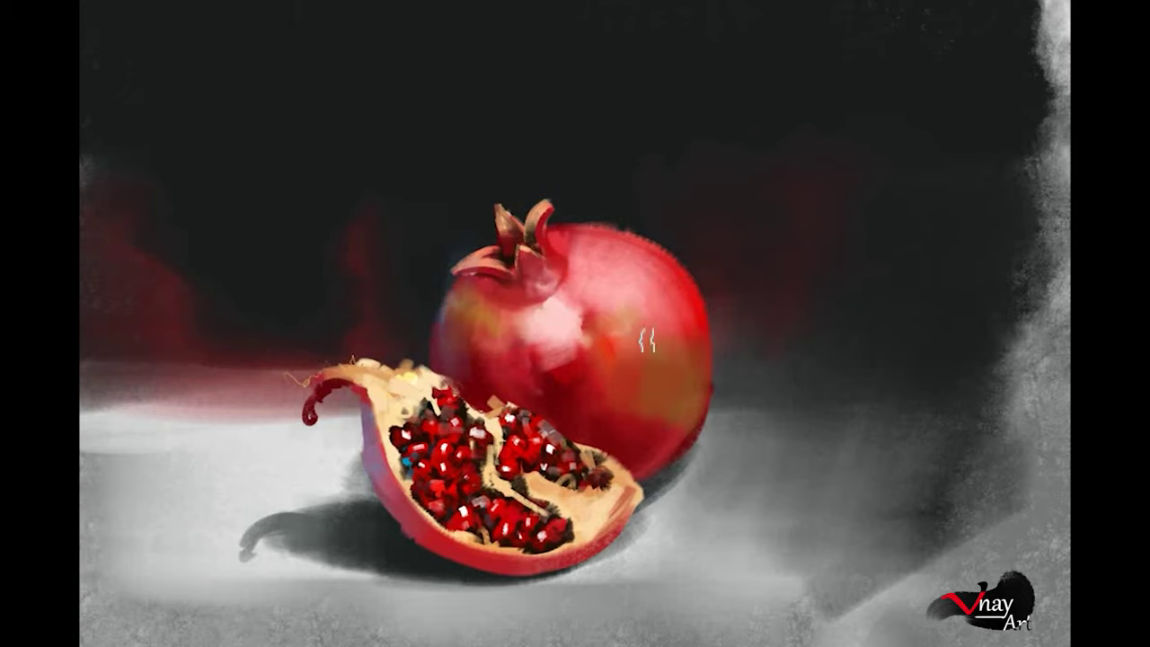
left_click_drag(647, 336, 676, 374)
key("alt")
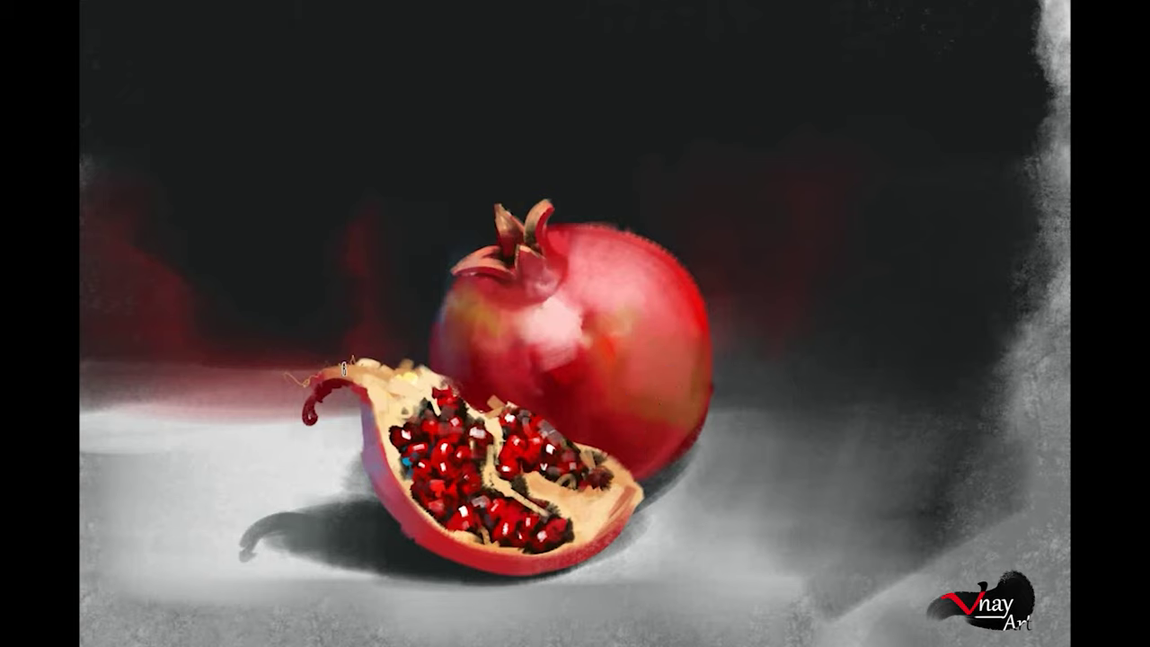
left_click_drag(629, 476, 611, 525)
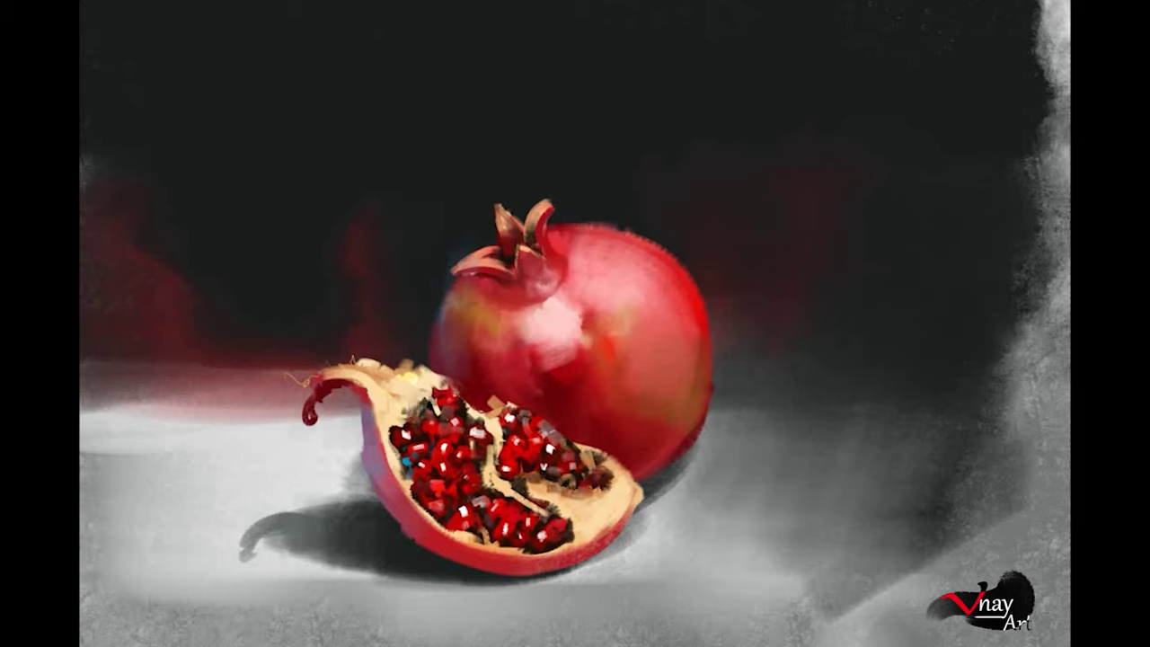
left_click_drag(617, 298, 631, 311)
left_click_drag(574, 311, 555, 329)
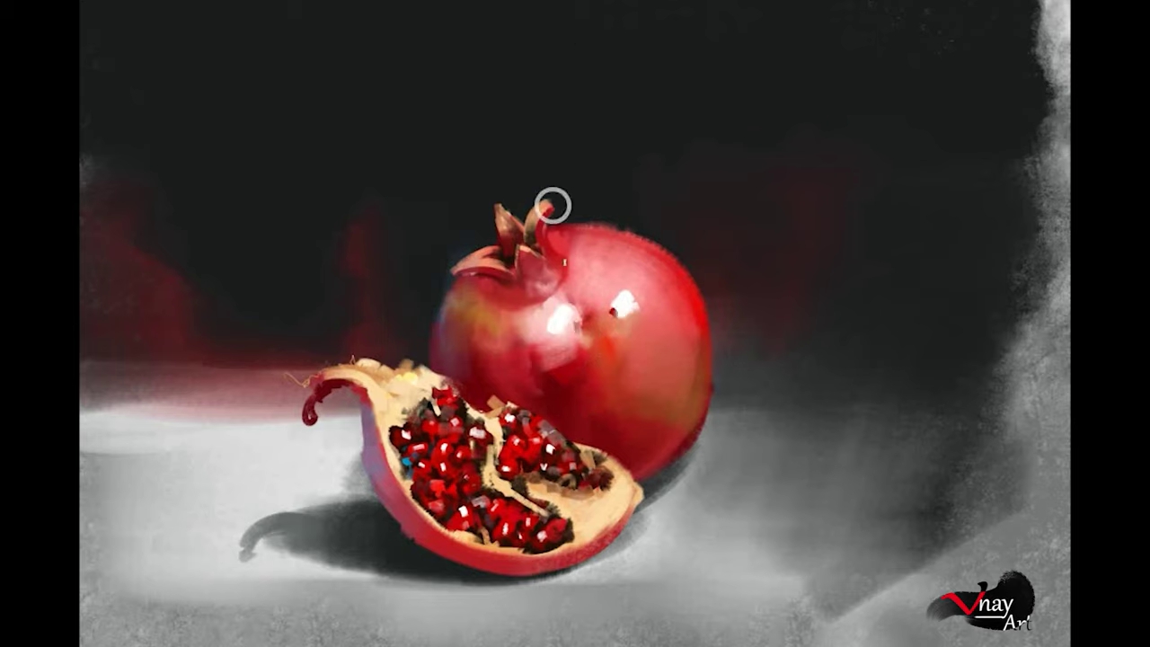